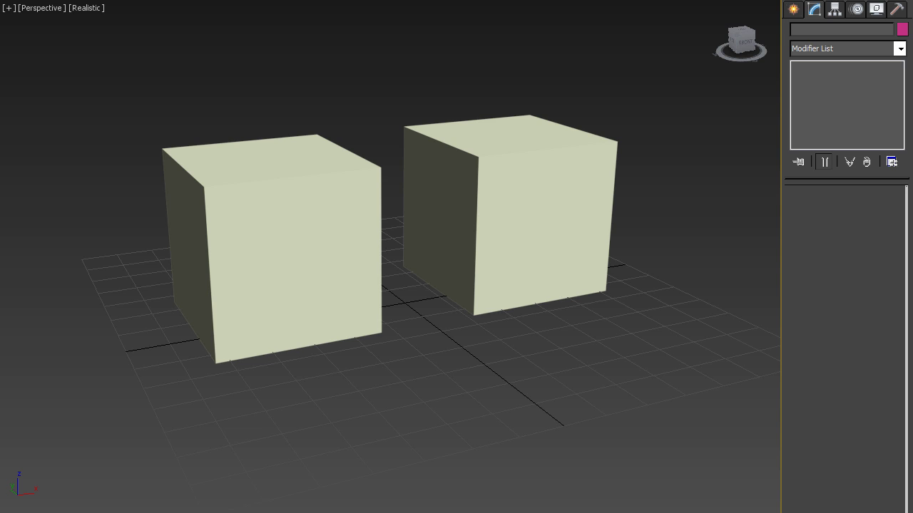
Display edged faces and apply an OpenSubdiv modifier with 5 iterations to the left cube.
key("F4")
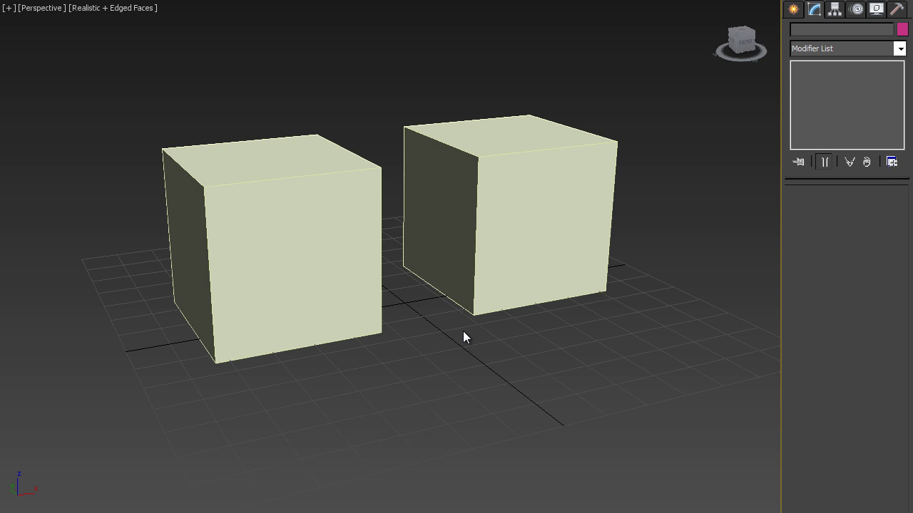
left_click(295, 246)
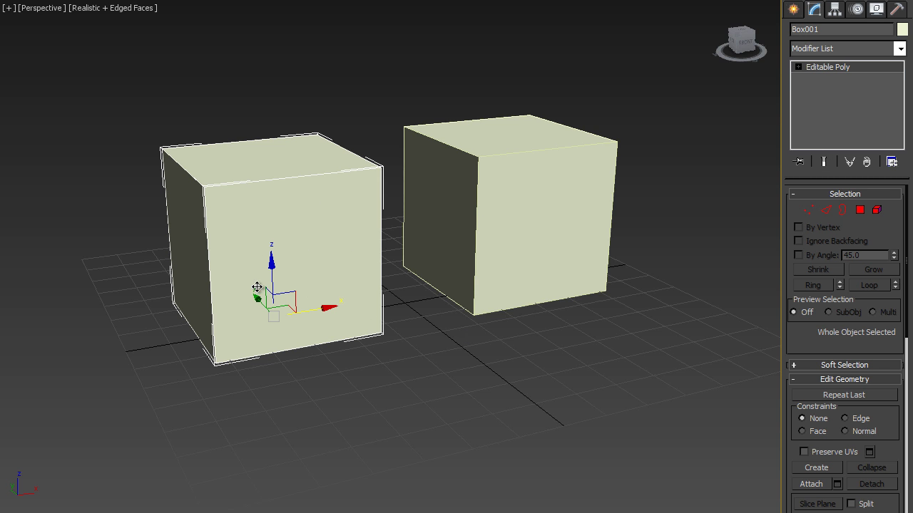
left_click(843, 48)
key("o")
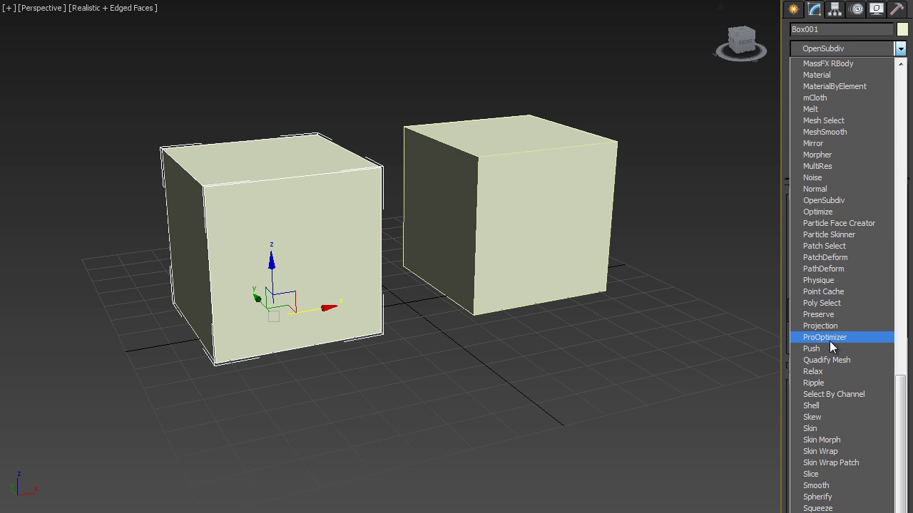
left_click(826, 200)
left_click(893, 214)
left_click(893, 214)
left_click(893, 214)
left_click(893, 214)
left_click(424, 385)
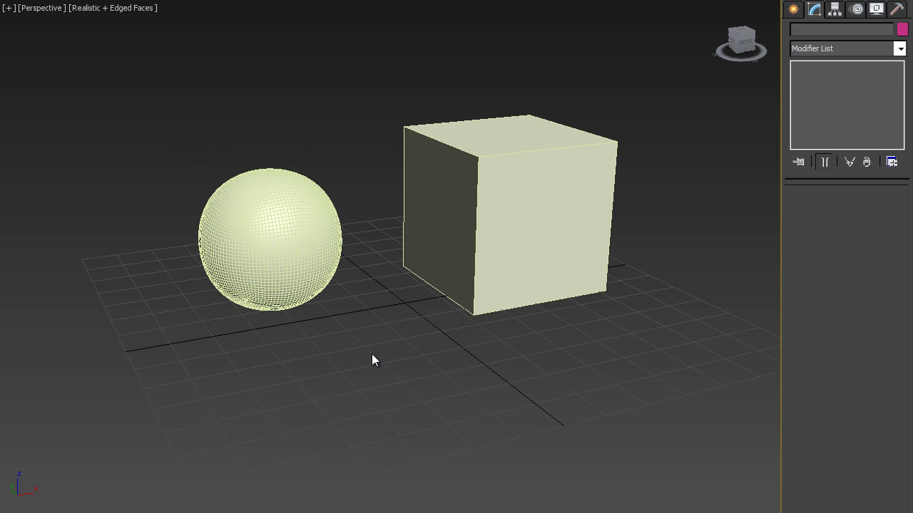
key("F4")
key("F4")
Apply a TurboSmooth modifier with 5 iterations to the right cube.
left_click(478, 178)
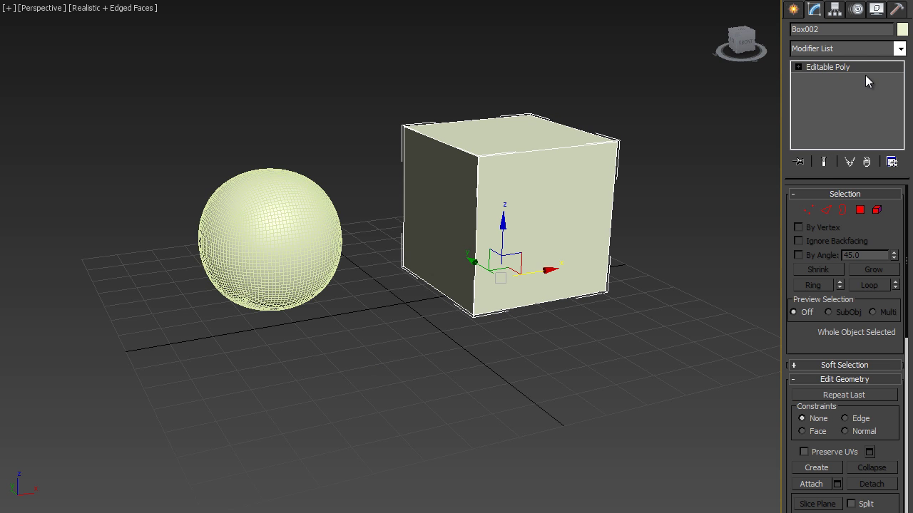
left_click(860, 48)
key("t")
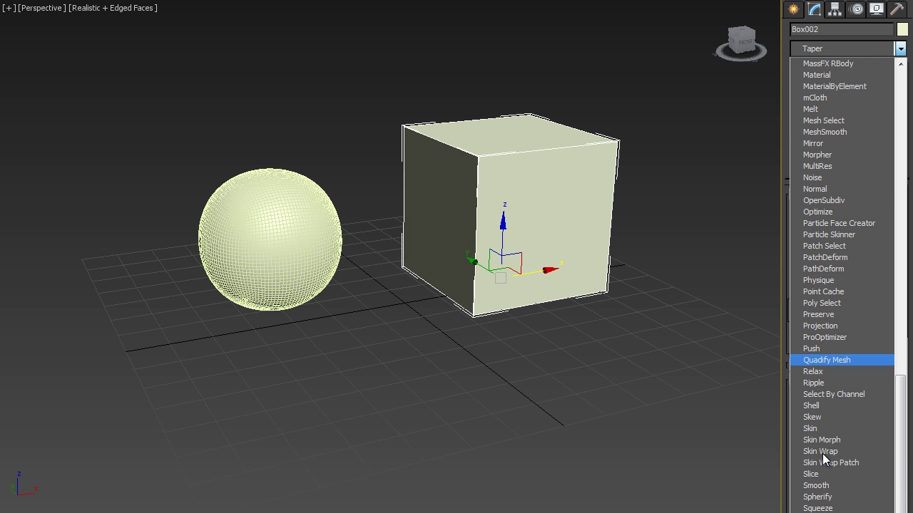
scroll(827, 498, "down", 4)
left_click(827, 497)
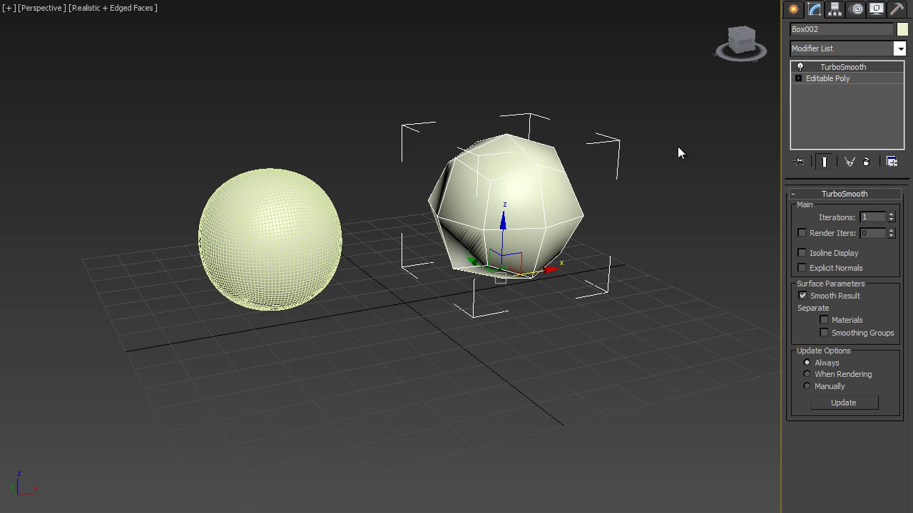
left_click(891, 214)
left_click(892, 214)
left_click(891, 214)
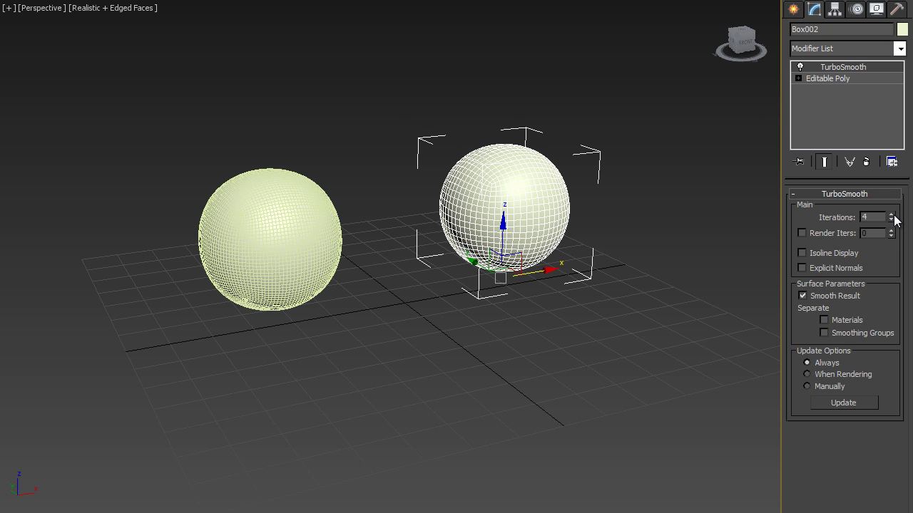
left_click(616, 322)
Compare the two smoothed objects with edged faces hidden and shown.
key("F4")
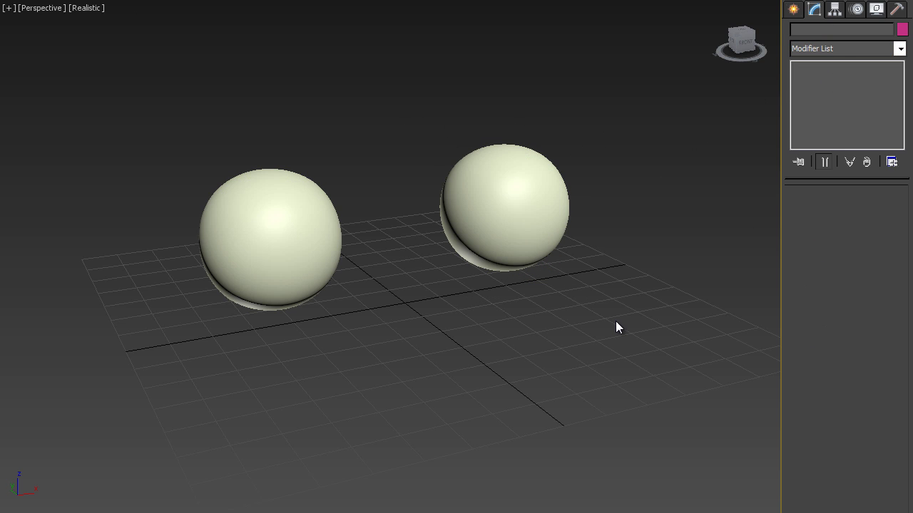
key("F4")
left_click(523, 213)
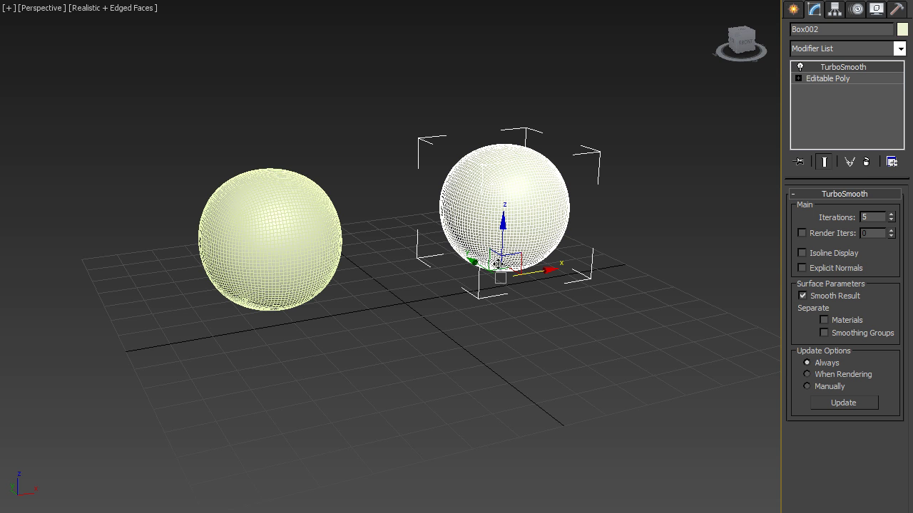
left_click(498, 335)
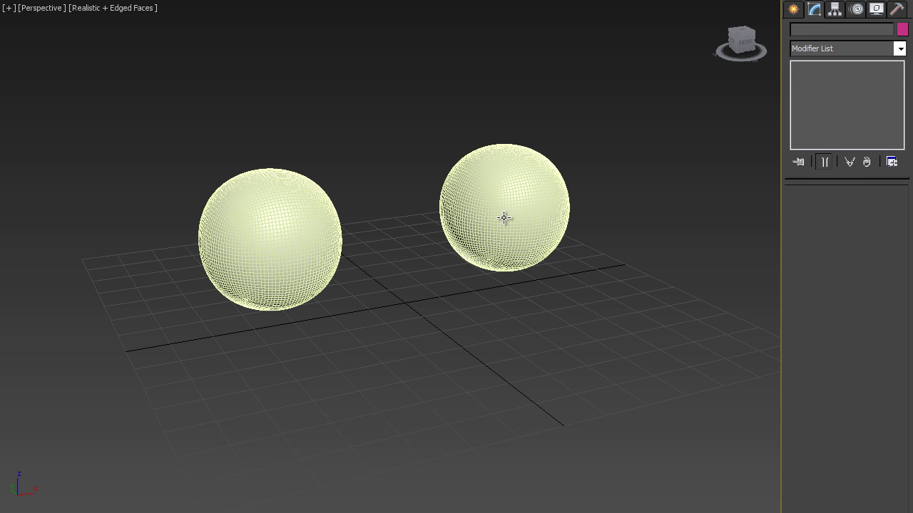
left_click(504, 218)
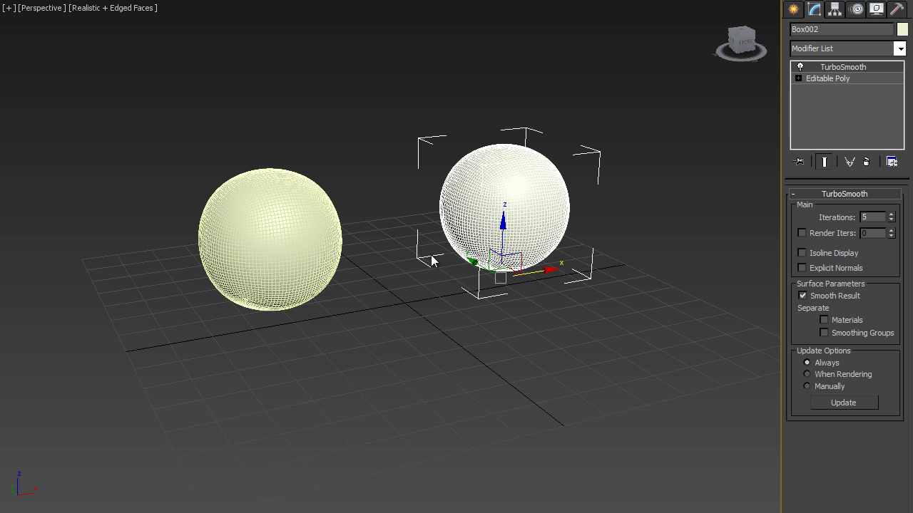
left_click(400, 330)
Select all edges of the left object at its Editable Poly edge level.
left_click(258, 238)
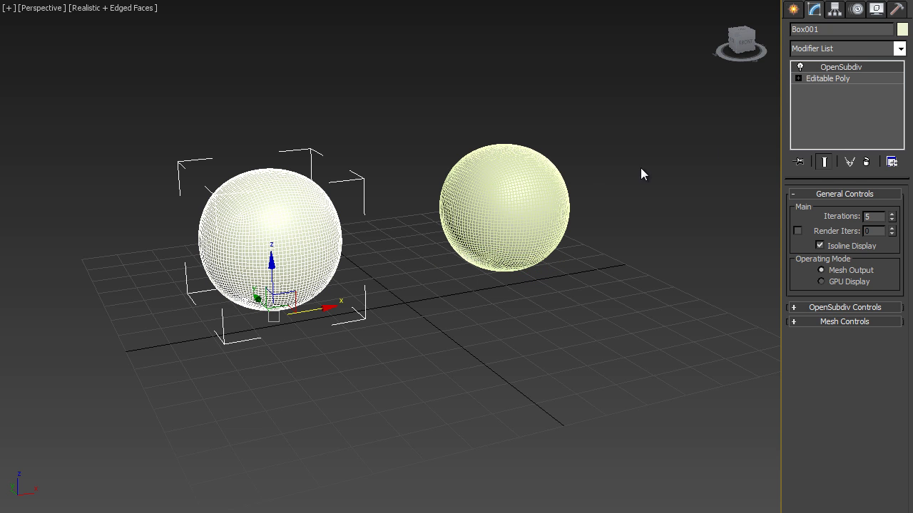
left_click(841, 79)
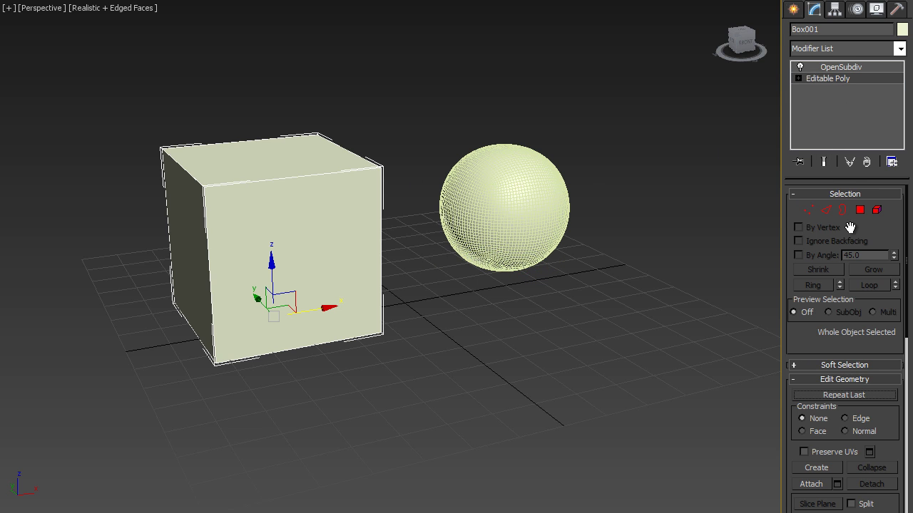
left_click(826, 210)
left_click_drag(425, 404, 426, 404)
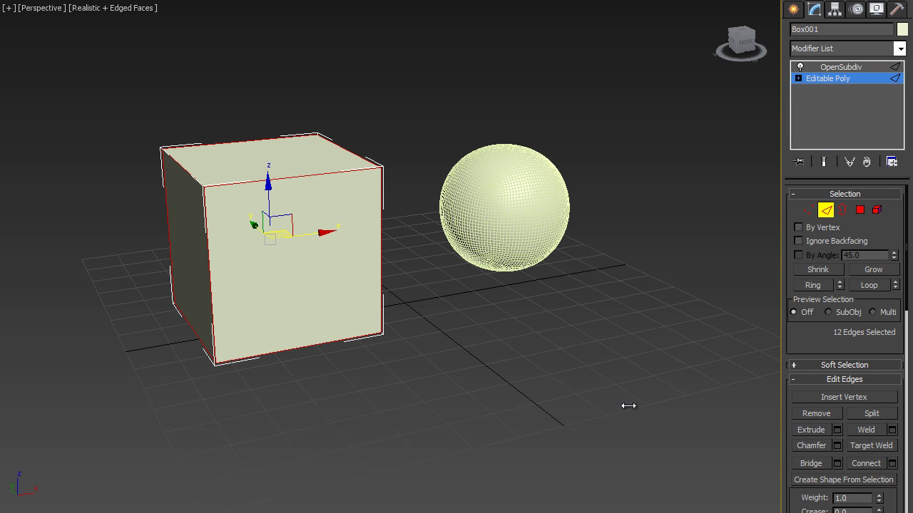
Set the selected edges' crease to 0.39 with the OpenSubdiv end result shown and edged faces hidden.
left_click_drag(832, 348, 826, 127)
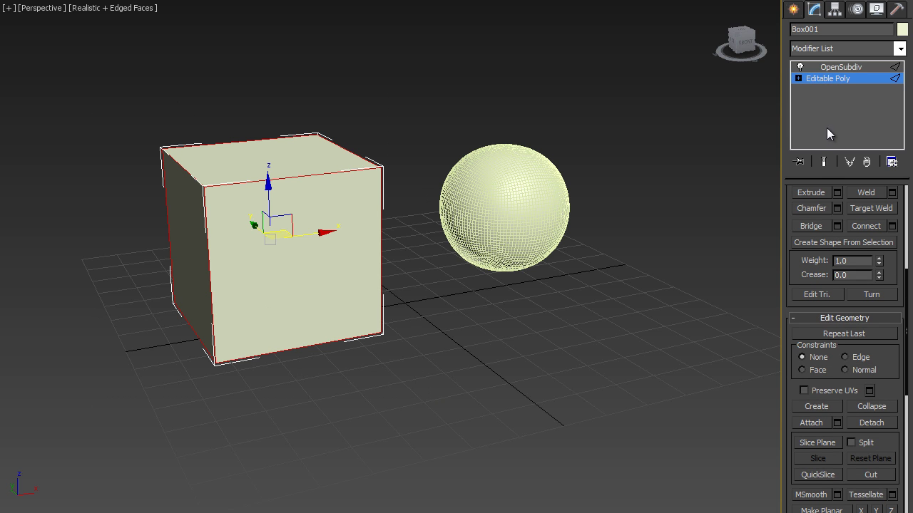
left_click(860, 276)
left_click_drag(878, 276, 878, 272)
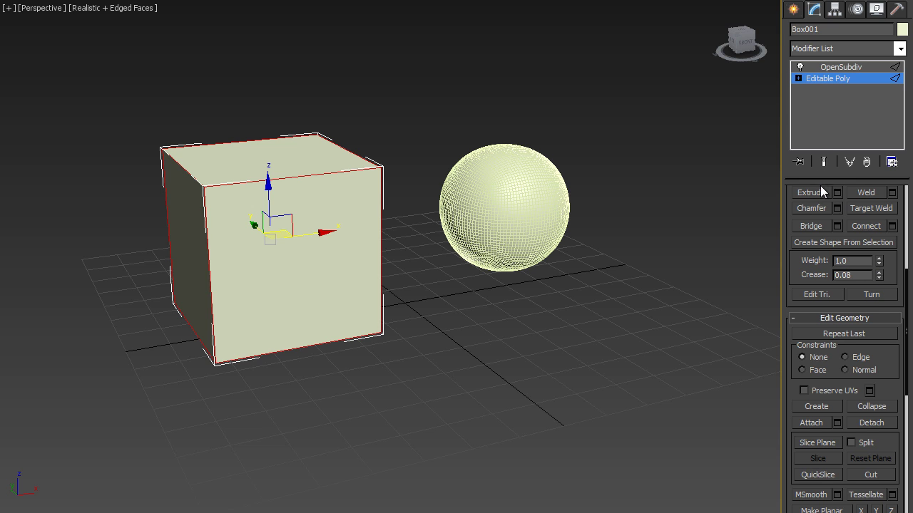
left_click(824, 163)
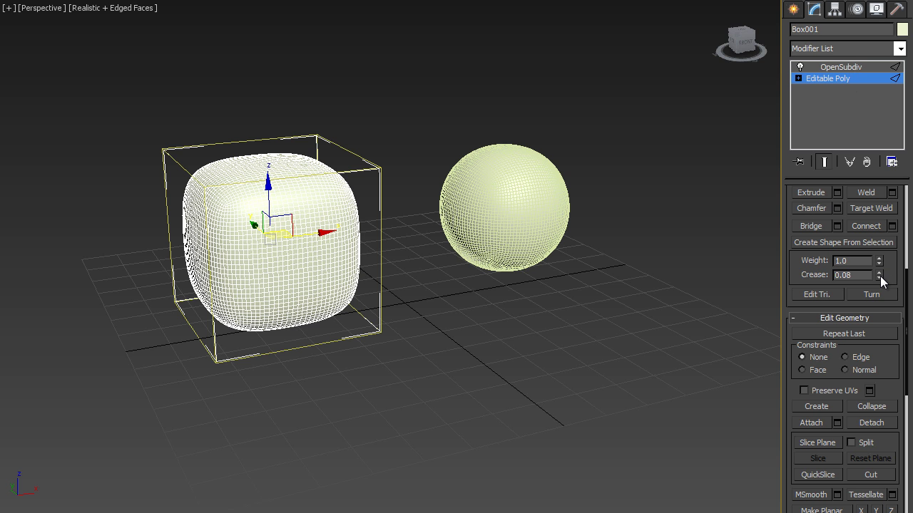
mouse_move(881, 280)
left_mouse_down()
mouse_move(881, 260)
mouse_move(883, 288)
mouse_move(886, 269)
left_mouse_up()
key("F4")
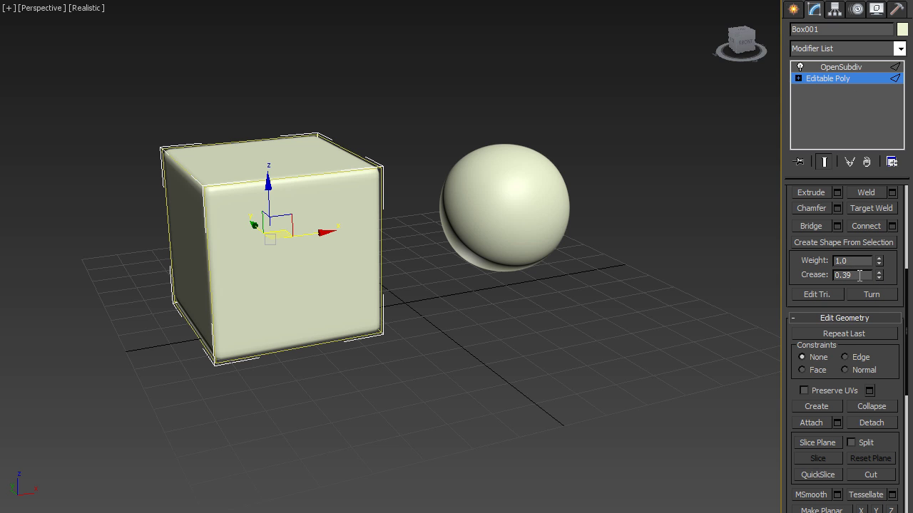
left_click(820, 94)
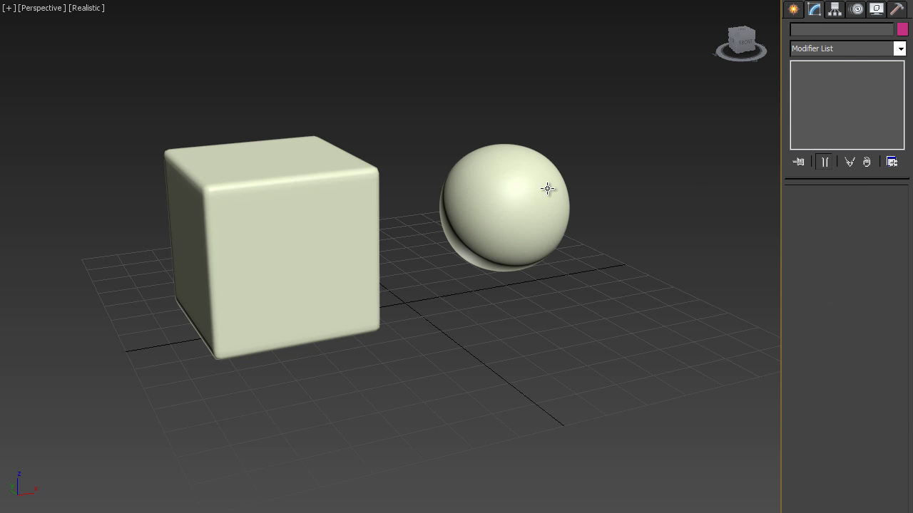
Select all edges of the right object at its Editable Poly edge level.
left_click(546, 188)
left_click(824, 80)
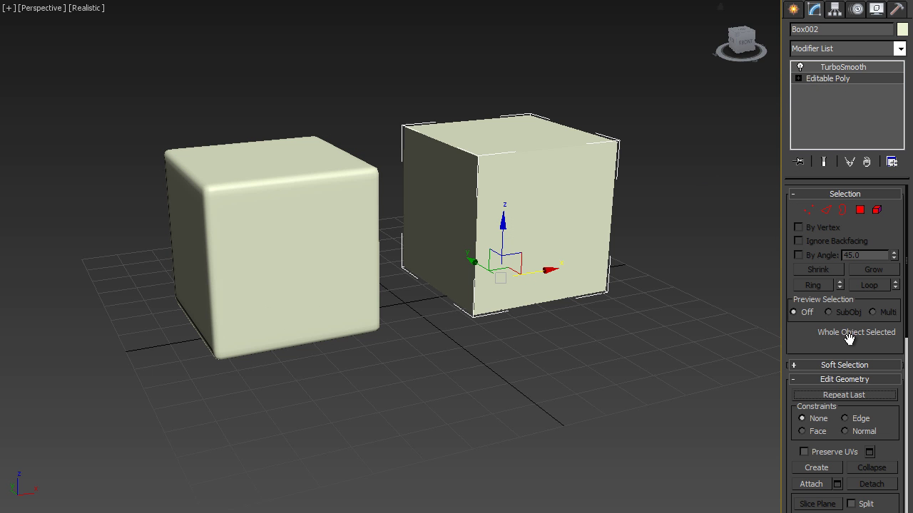
left_click(827, 213)
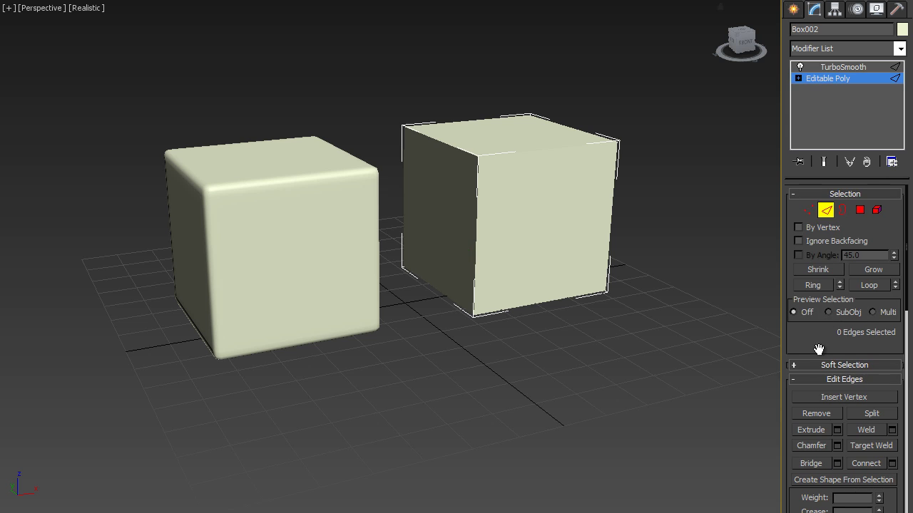
left_click_drag(816, 349, 811, 154)
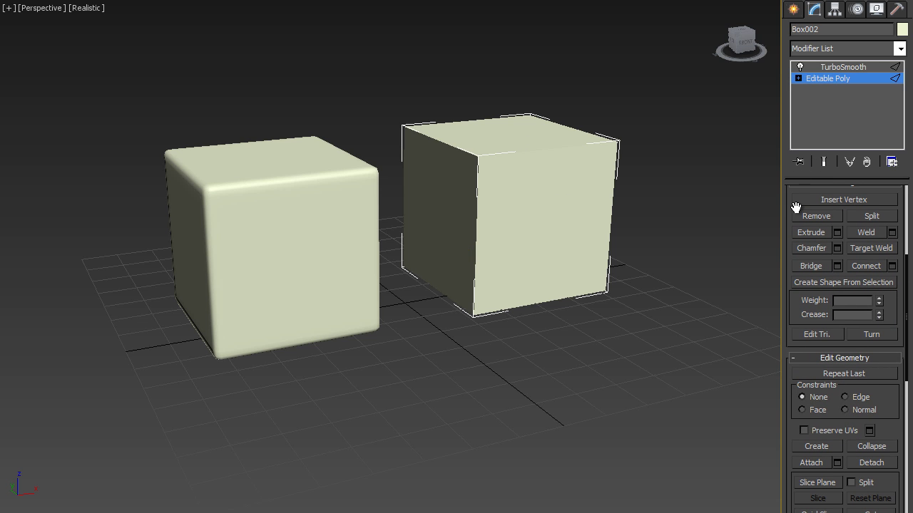
scroll(788, 227, "up", 5)
key("ctrl+a")
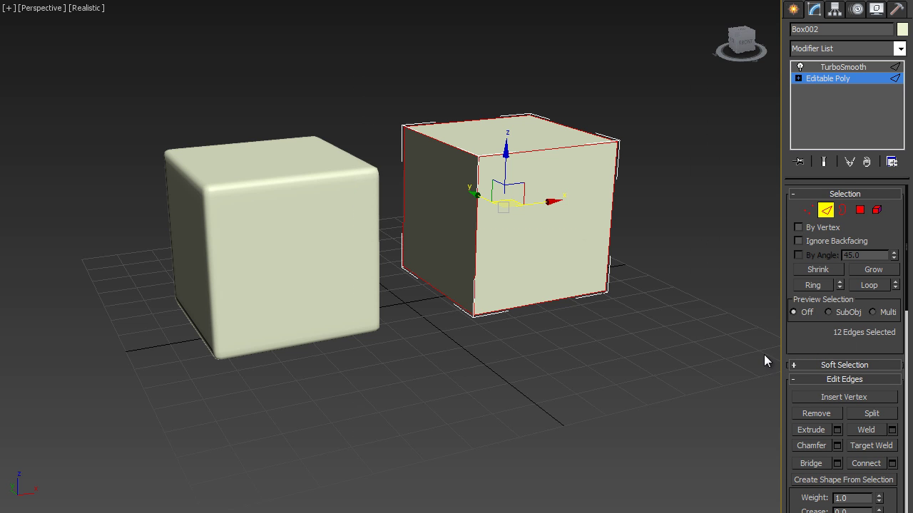
Try crease values of 0.9, 0.24 and 0.79 on the selected edges with the TurboSmooth end result shown.
scroll(810, 349, "down", 5)
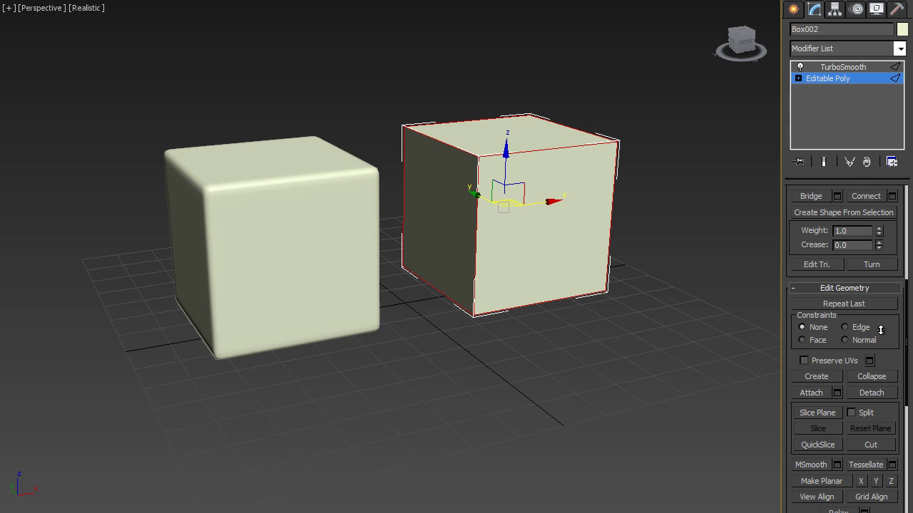
left_click_drag(880, 330, 870, 184)
left_click(823, 161)
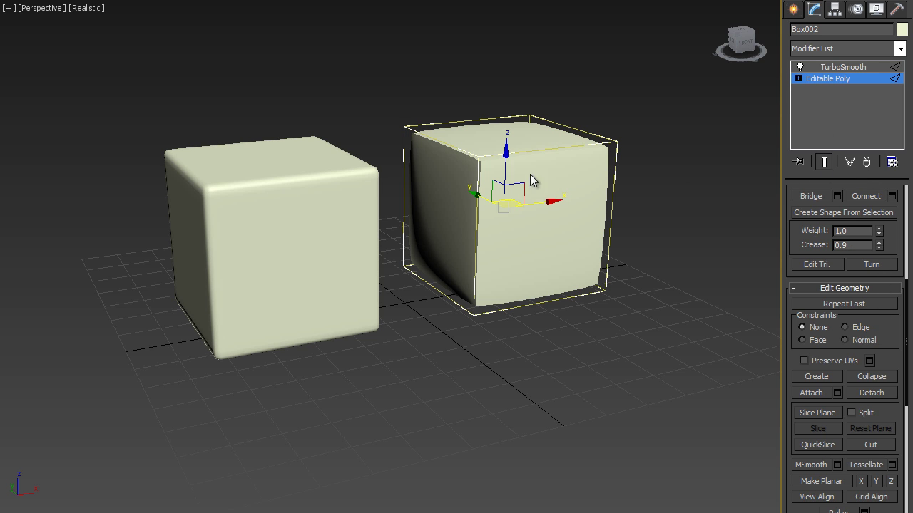
left_click_drag(878, 246, 882, 289)
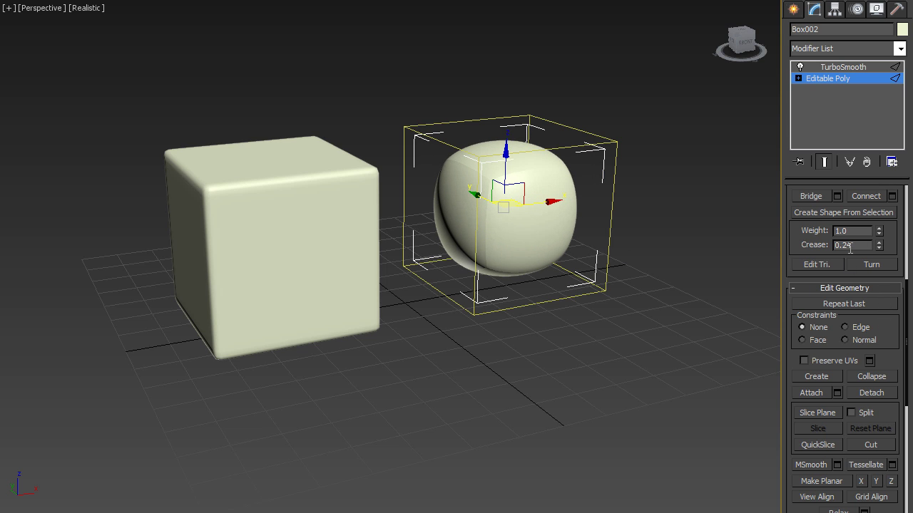
left_click_drag(881, 248, 883, 209)
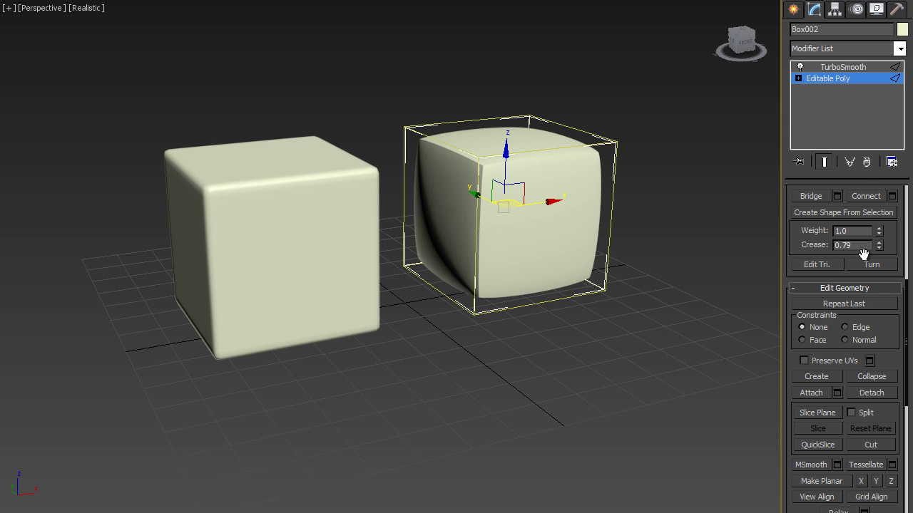
Reset the edges' crease to 0, leave edge editing and turn off the end result display.
left_click_drag(860, 245, 817, 244)
type("0")
key("Return")
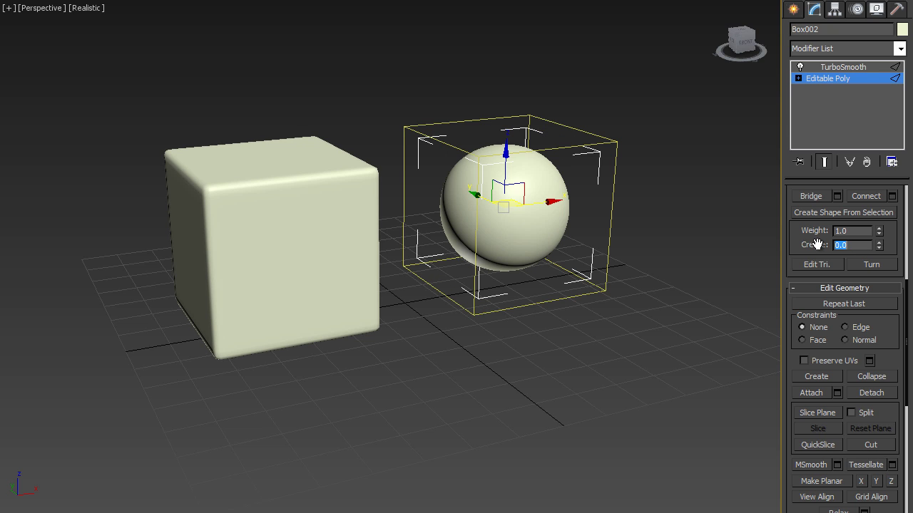
left_click(850, 80)
left_click(823, 163)
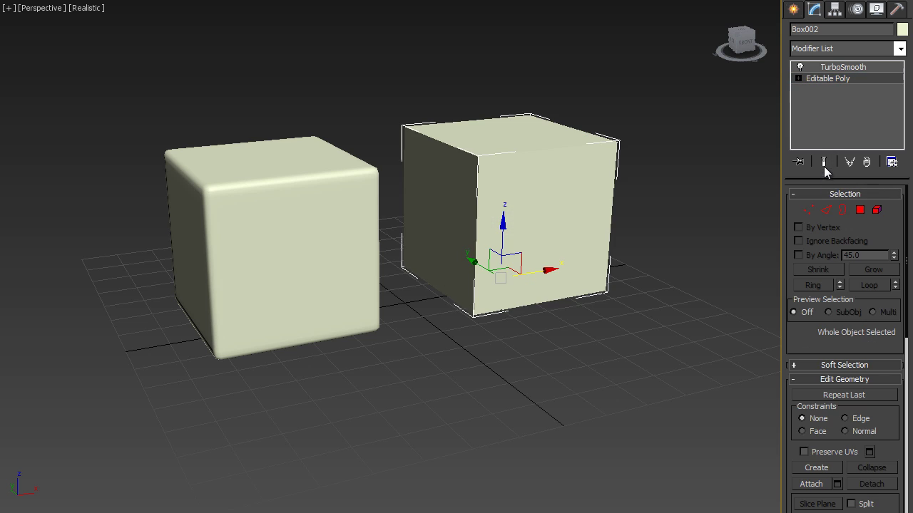
Connect the ring of edges parallel to the right cube's top front edge with 2 segments and a pinch of 88.
left_click(826, 209)
left_click(524, 151)
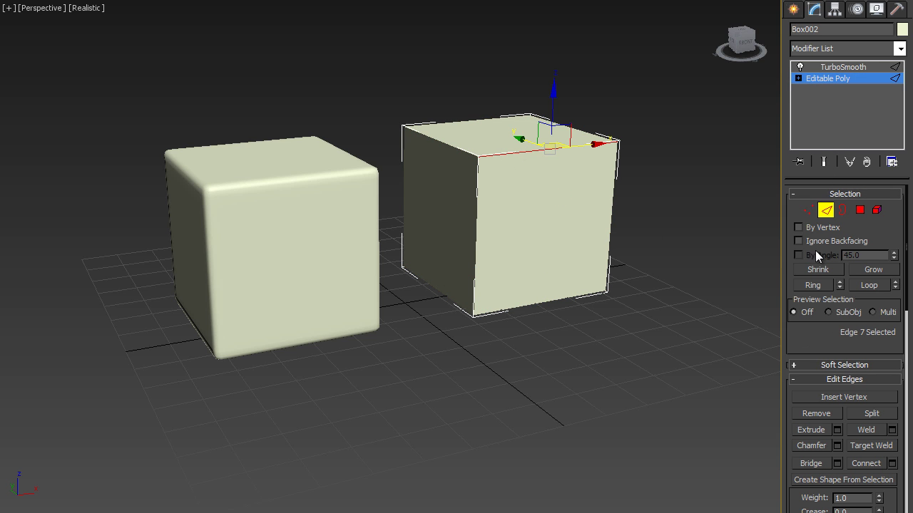
left_click(815, 285)
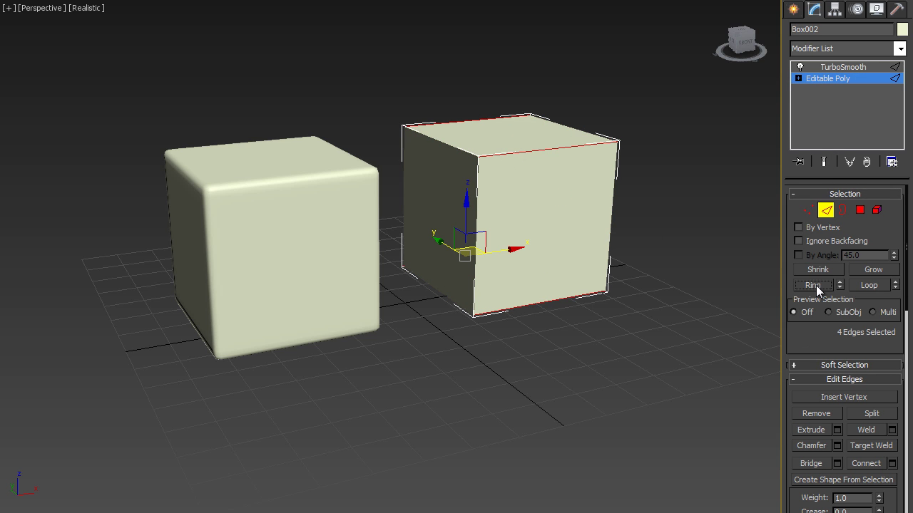
left_click(891, 463)
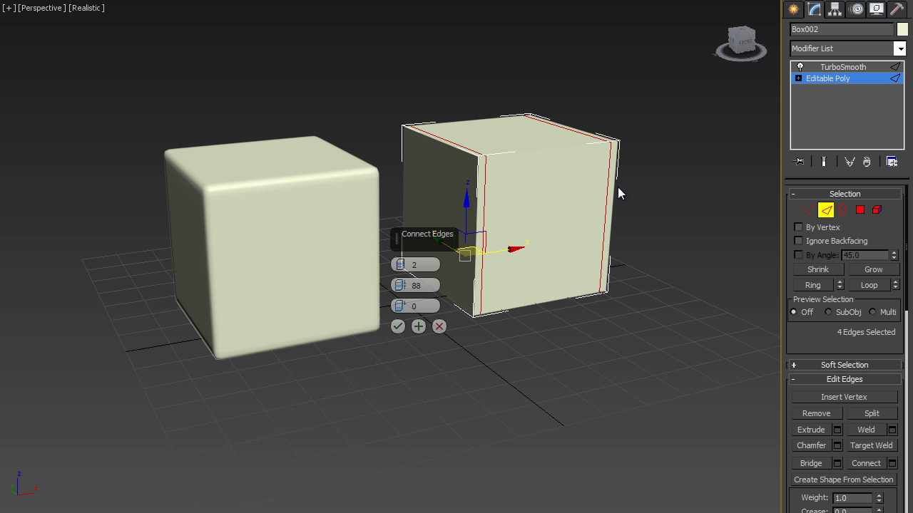
left_click(398, 326)
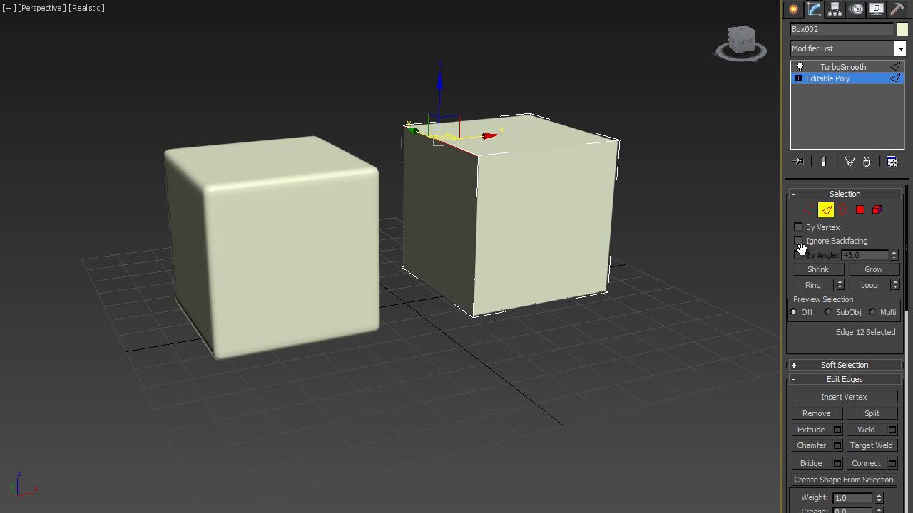
Connect the ring of edges parallel to the right cube's top left edge with the same 2-segment, pinched Connect settings.
left_click(815, 285)
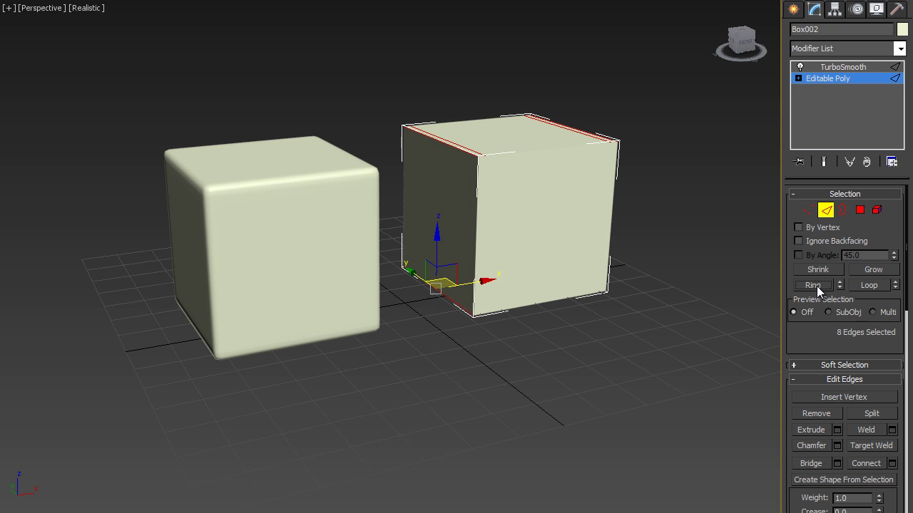
left_click(892, 464)
left_click(398, 327)
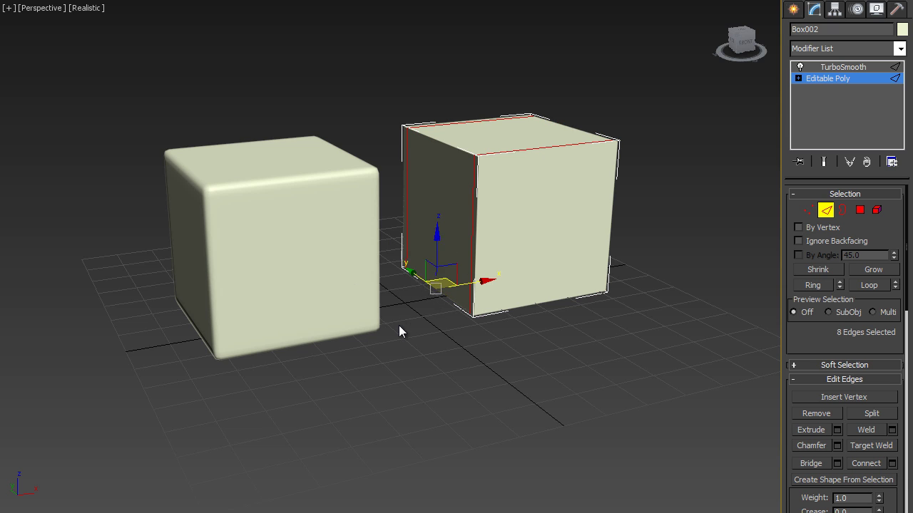
Connect the right cube's ring of vertical edges with the same pinched two-loop settings and leave edge editing.
left_click(476, 240)
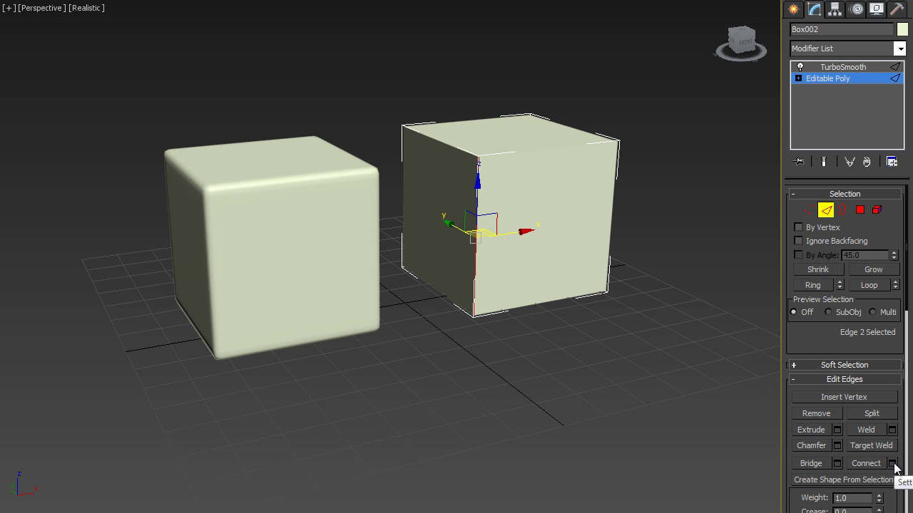
left_click(813, 285)
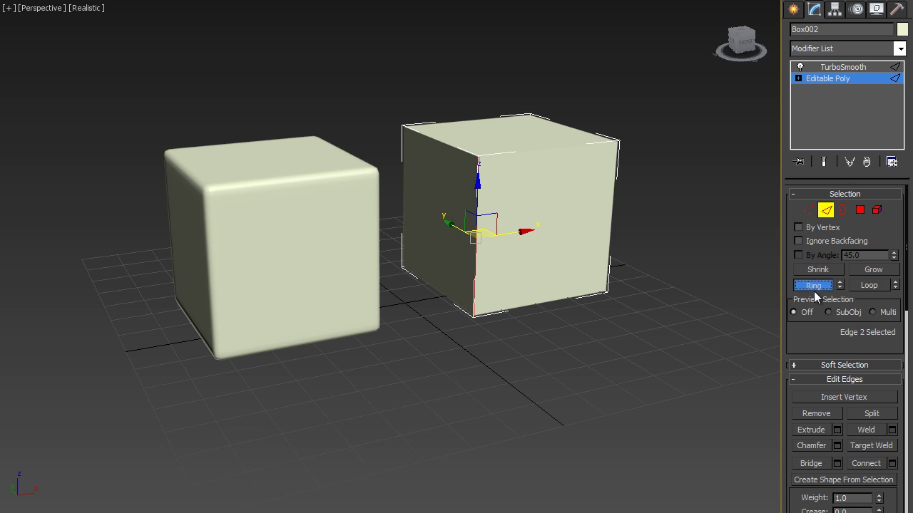
left_click(877, 464)
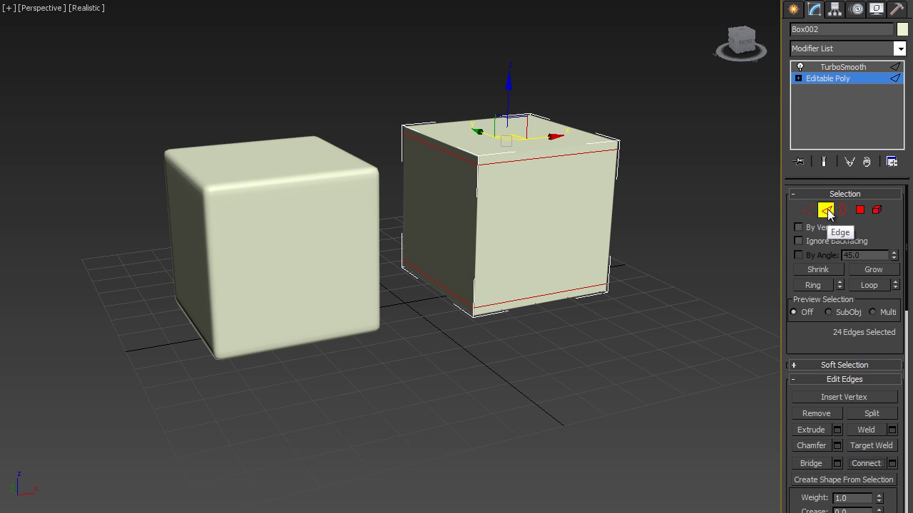
left_click(826, 209)
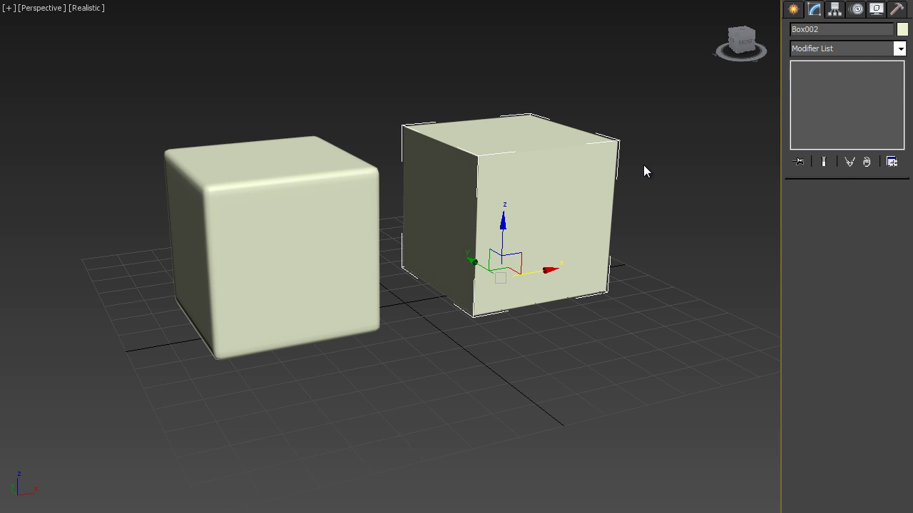
Disable TurboSmooth on the right cube and check its vertex and face counts in Object Properties.
left_click(527, 192)
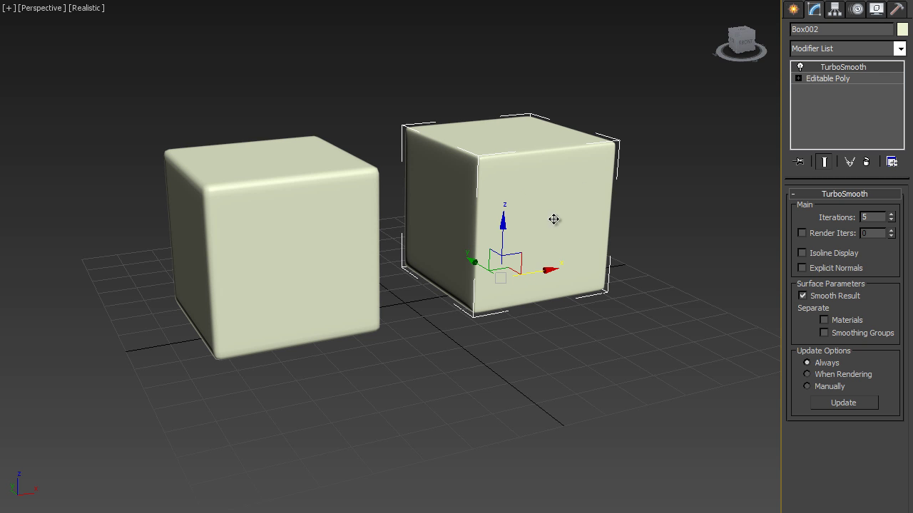
left_click(632, 189)
left_click(528, 193)
left_click(800, 66)
right_click(501, 187)
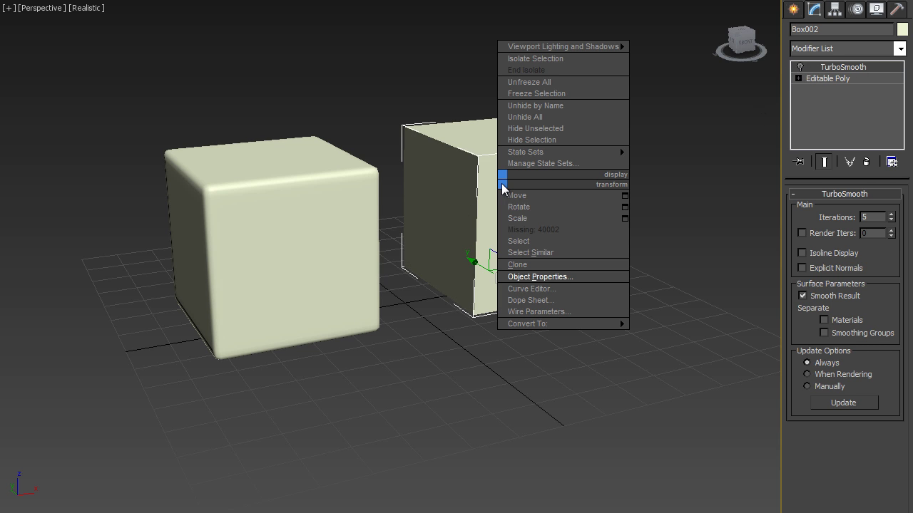
left_click(528, 277)
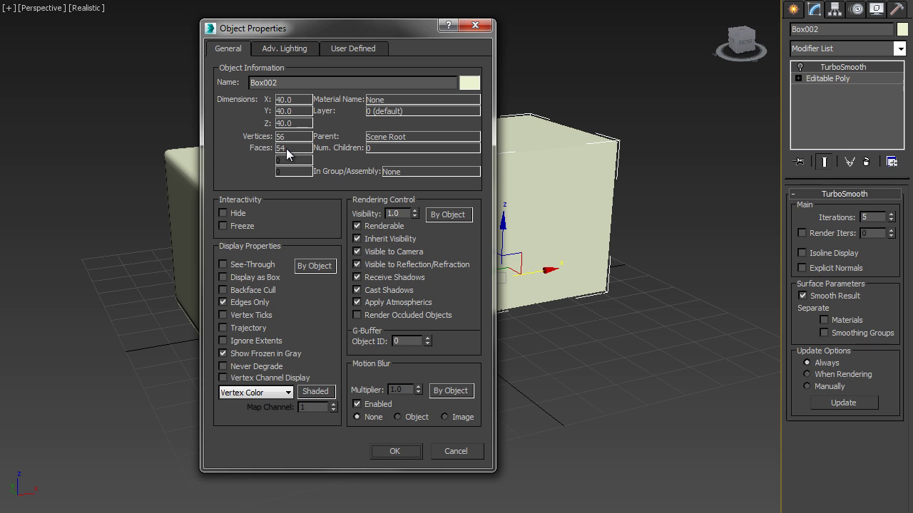
left_click(456, 449)
Disable OpenSubdiv temporarily on the left cube to check its vertex and face counts in Object Properties.
left_click(312, 212)
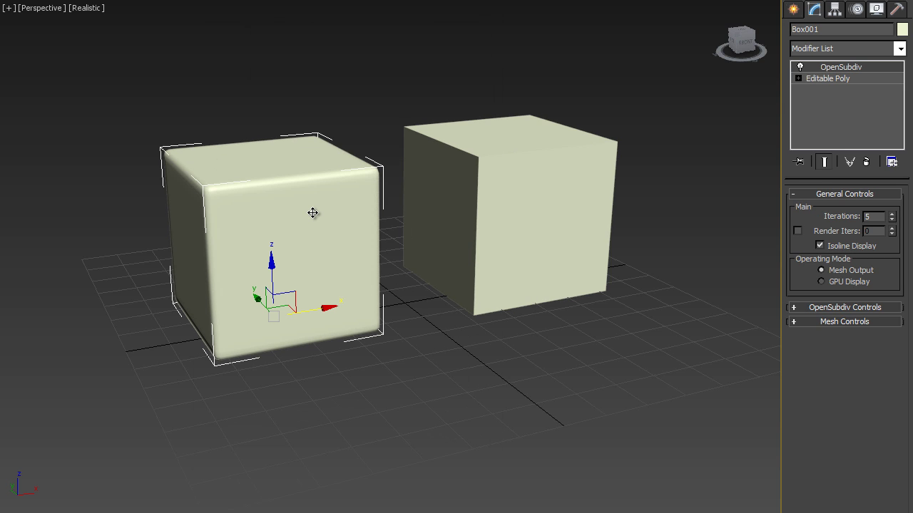
left_click(799, 66)
right_click(241, 202)
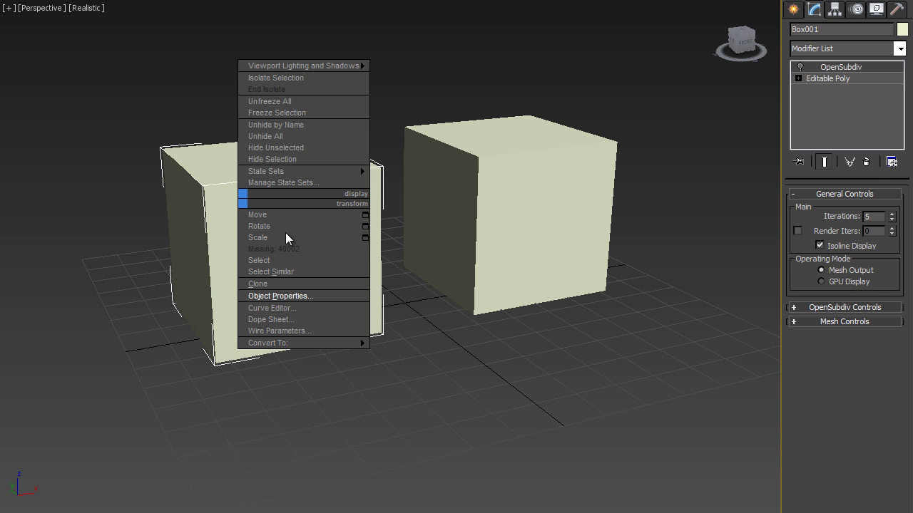
left_click(291, 296)
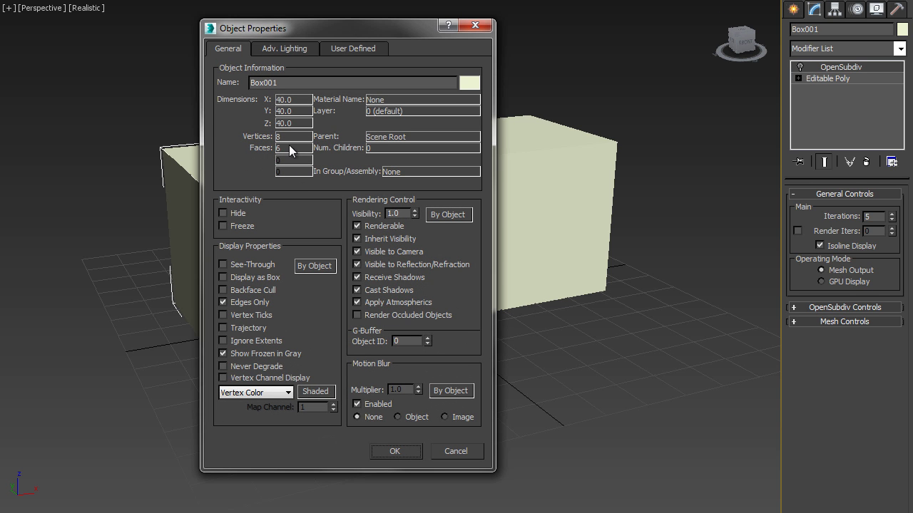
left_click(453, 450)
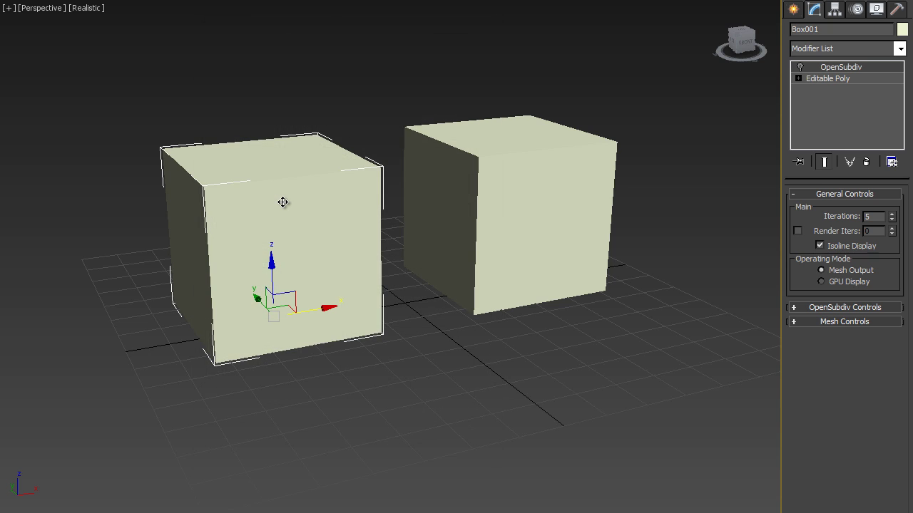
left_click(800, 66)
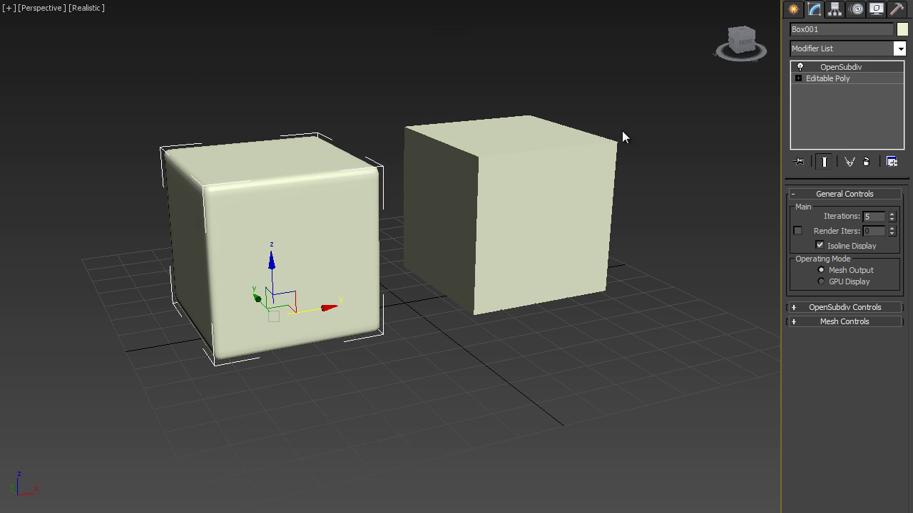
Re-enable TurboSmooth on the right cube.
left_click(569, 167)
left_click(800, 67)
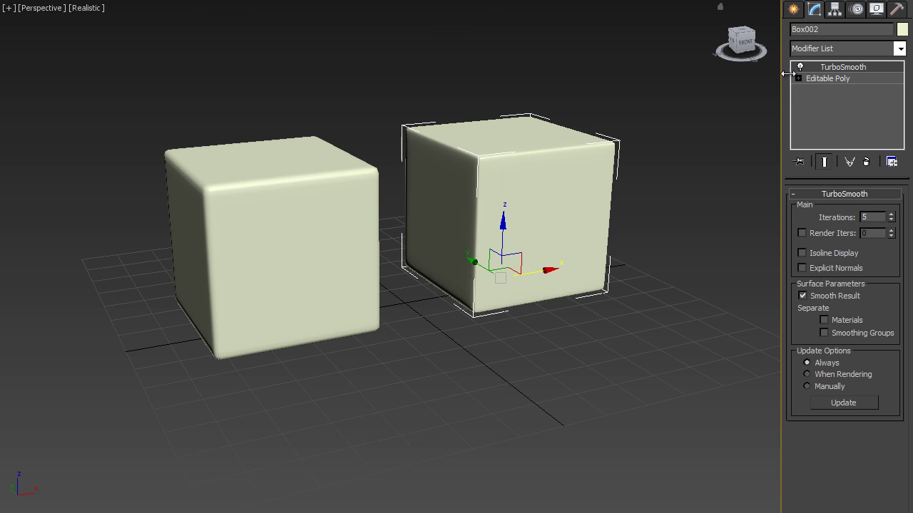
left_click(631, 203)
left_click(529, 209)
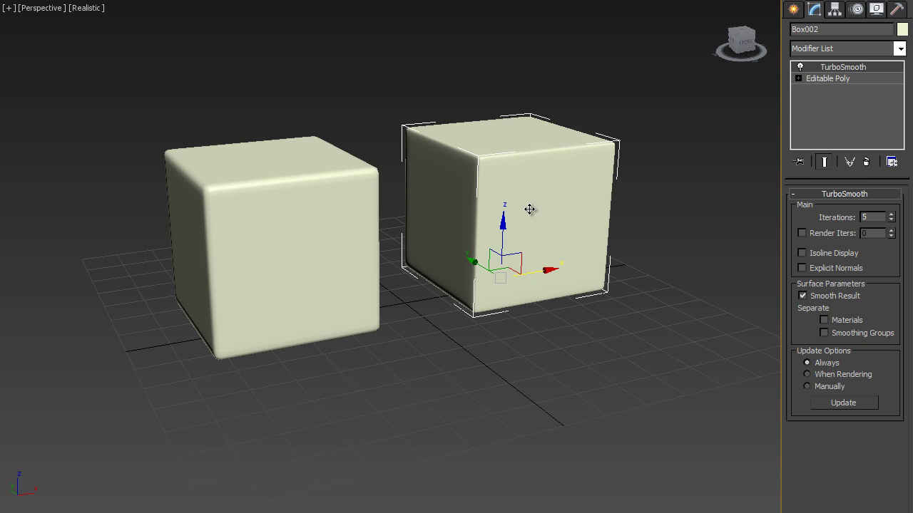
Lower the crease on all edges of the left cube for a rounder OpenSubdiv result, and leave edge editing.
left_click(288, 239)
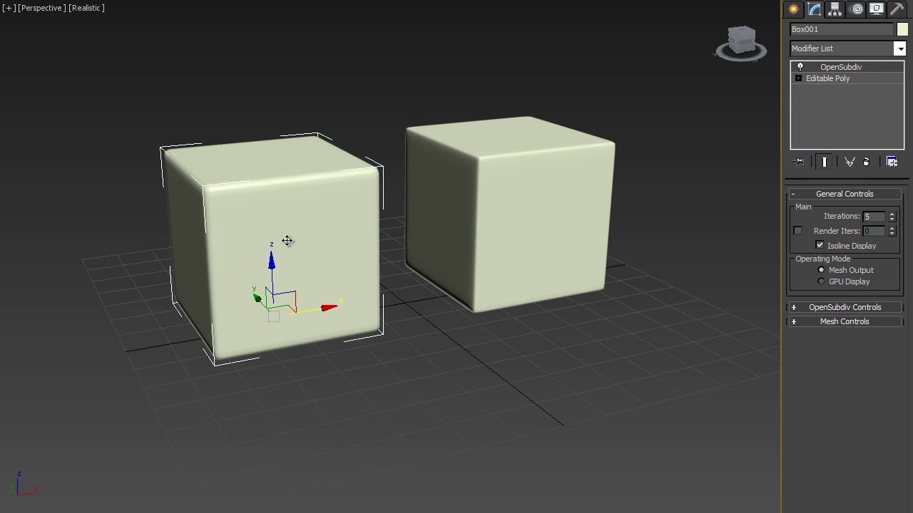
left_click(852, 78)
key("2")
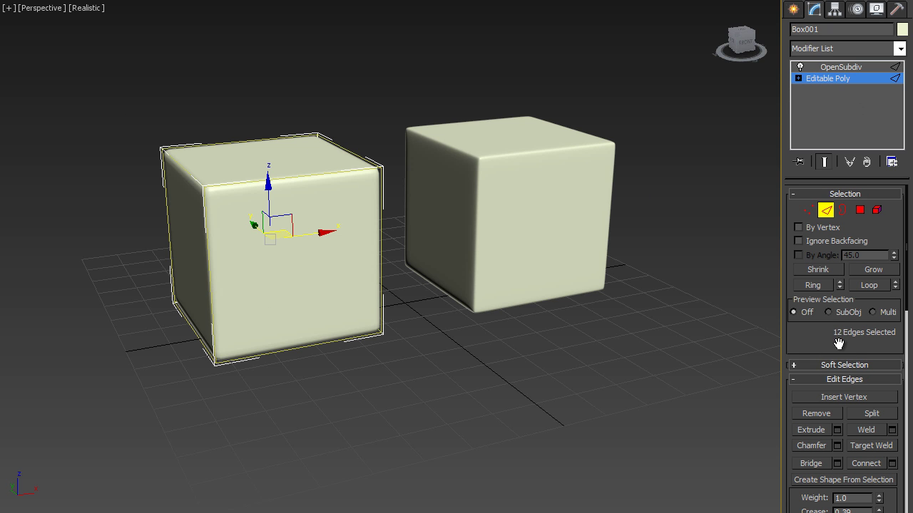
left_click_drag(839, 344, 842, 199)
left_click_drag(882, 365, 883, 372)
left_click(857, 78)
Scale the right cube's top and bottom support loops closer together along Z at edge level.
left_click(579, 151)
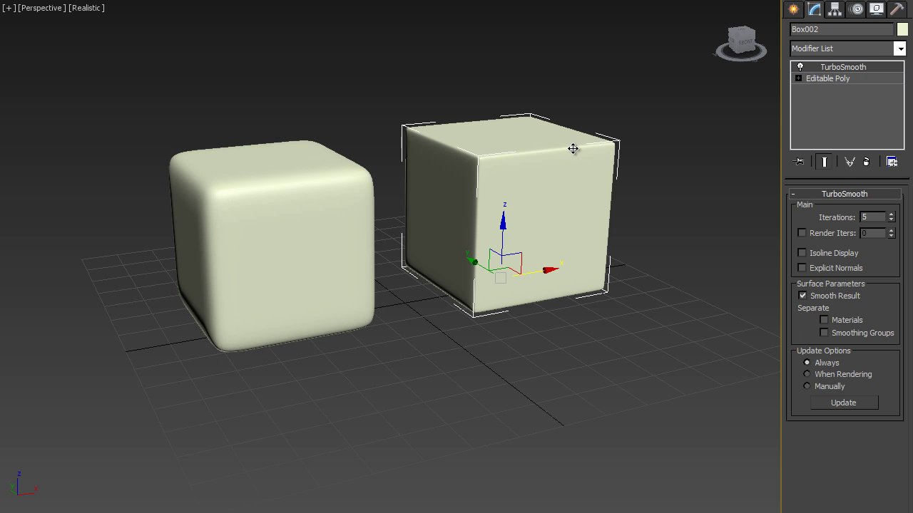
left_click(825, 80)
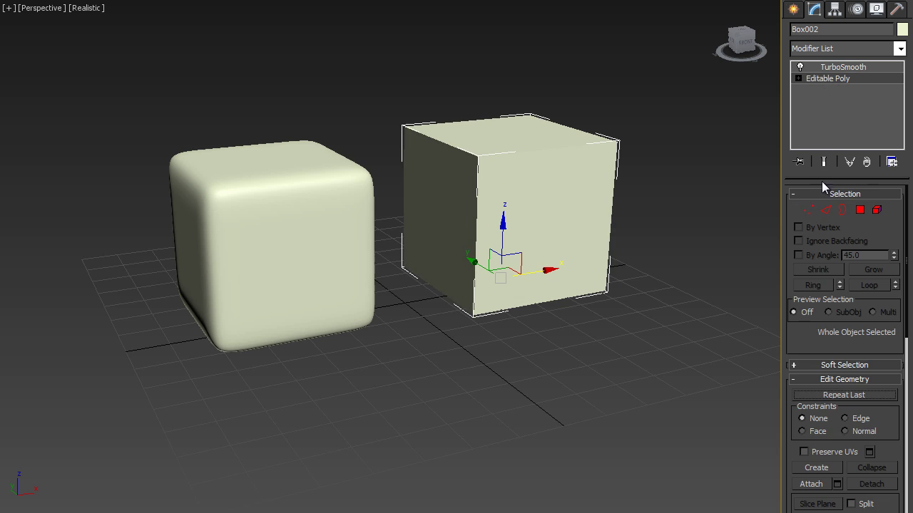
key("2")
middle_click_drag(649, 201, 589, 196, "alt")
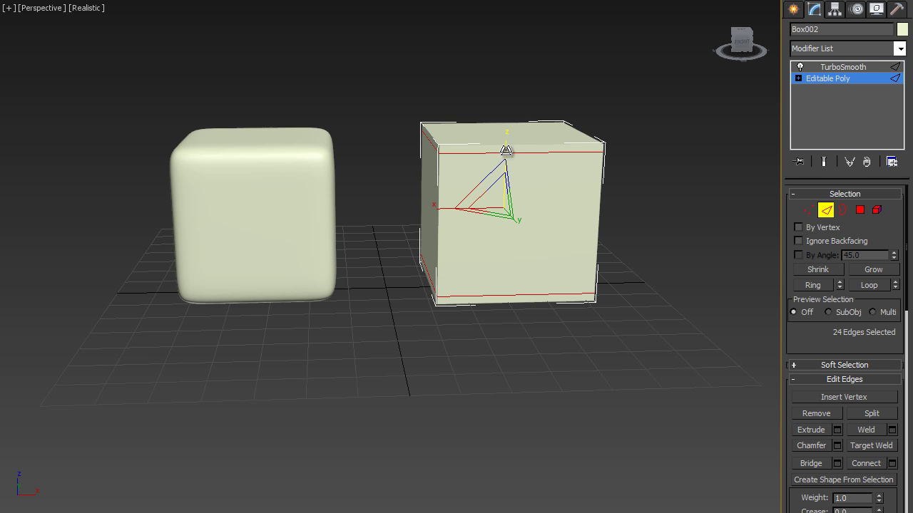
left_click_drag(499, 147, 511, 178)
Select the two vertical support loops on the right cube's front face and scale them closer together along X.
left_click(446, 159)
double_click(446, 158)
double_click(592, 164, "ctrl")
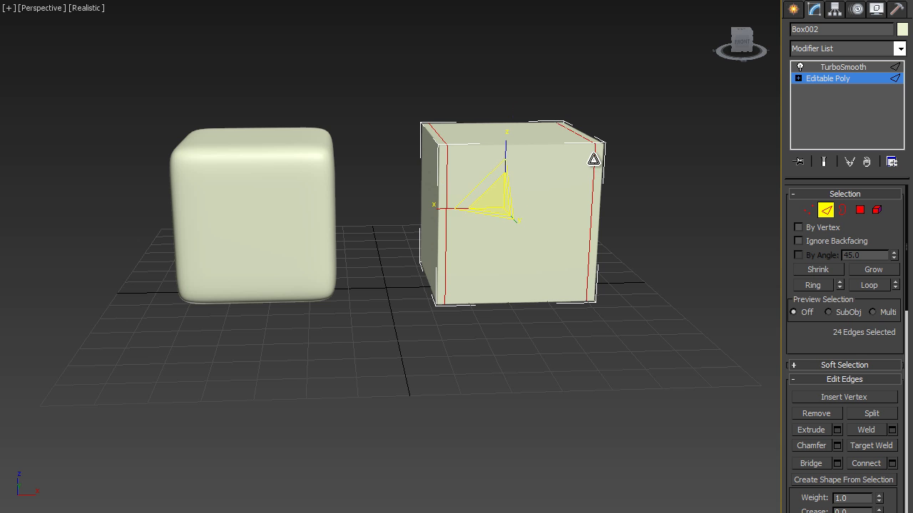
left_click_drag(449, 208, 465, 212)
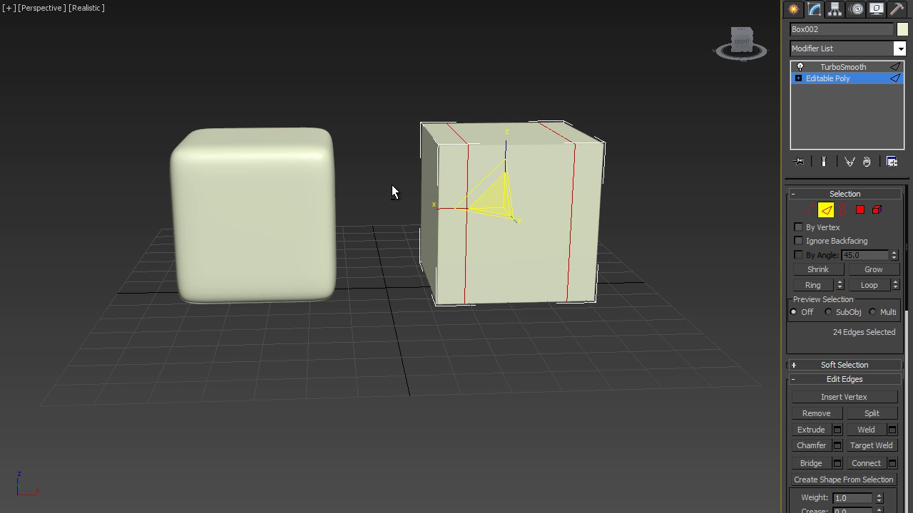
Scale the two remaining support loops on the right cube's side closer together along Y and return to TurboSmooth.
middle_click_drag(395, 191, 485, 203, "alt")
double_click(539, 184)
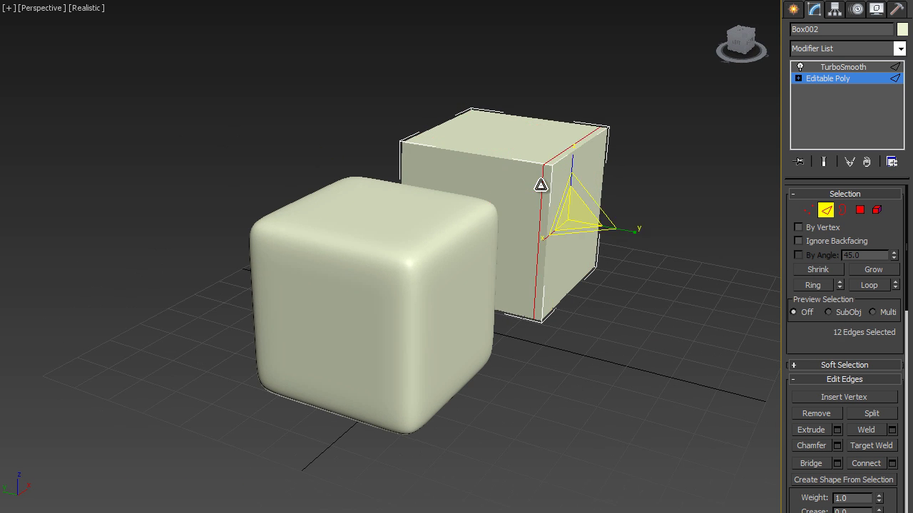
double_click(410, 153, "ctrl")
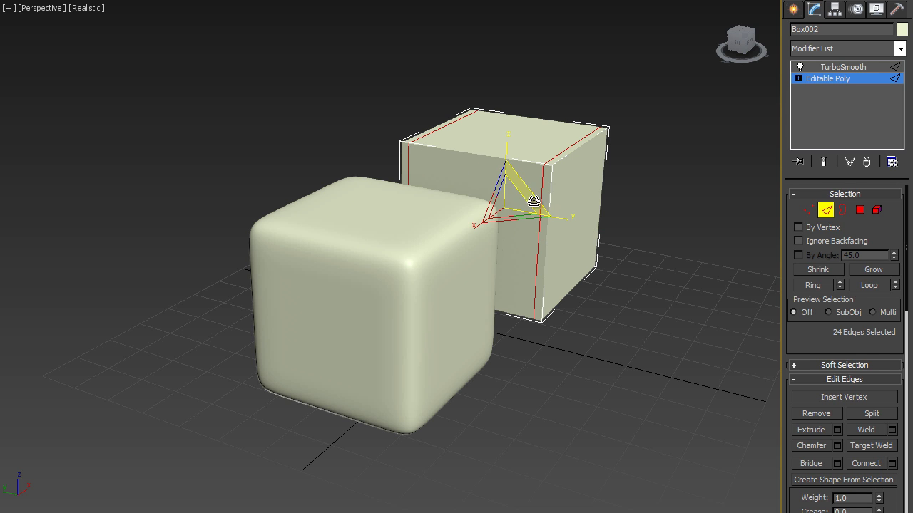
left_click(826, 209)
left_click(842, 67)
Compare the rounded edges of the OpenSubdiv and TurboSmooth cubes side by side, selecting each in turn.
middle_click_drag(581, 209, 473, 222, "alt")
left_click(310, 218)
left_click(497, 209)
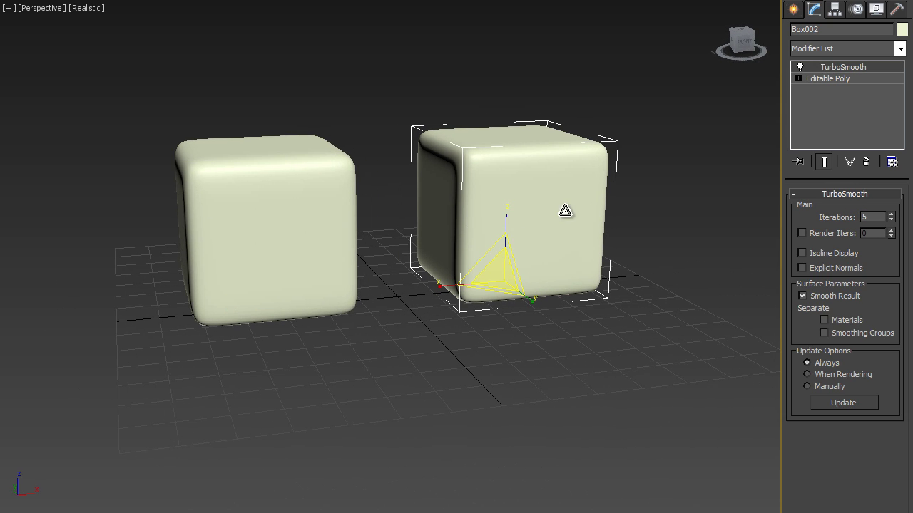
left_click(274, 207)
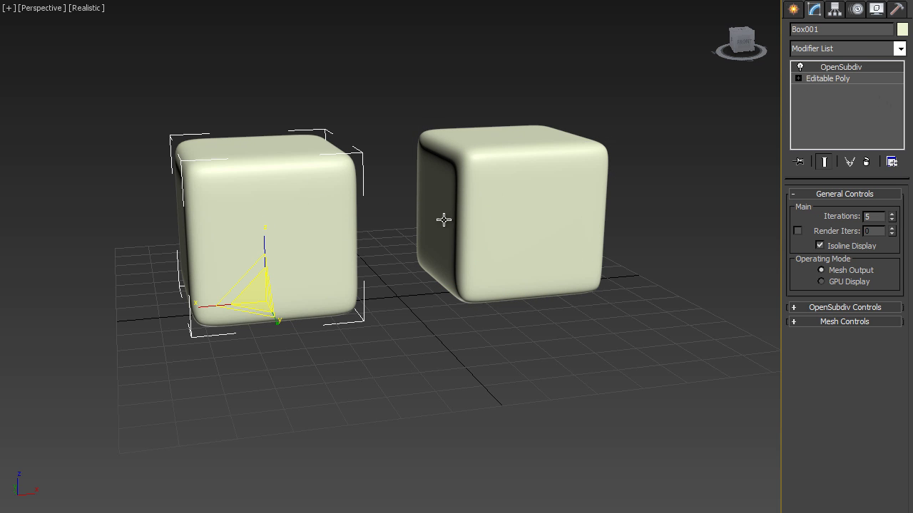
left_click(505, 209)
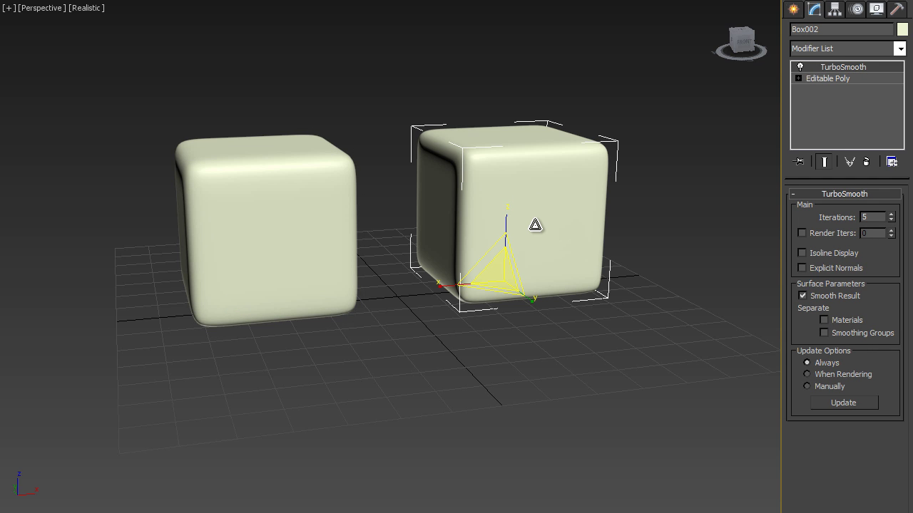
left_click(484, 329)
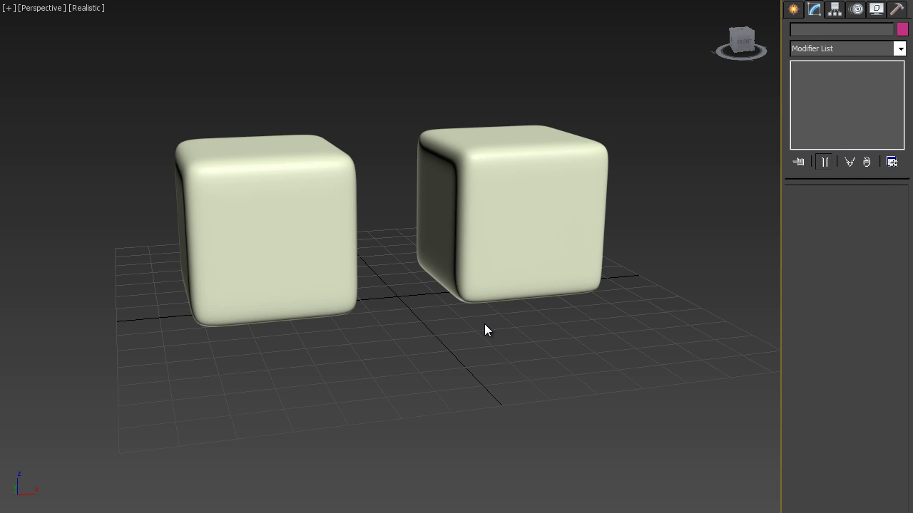
Remove the OpenSubdiv modifier from the left cube and clone the cube along X, overlapping its left side.
left_click(285, 219)
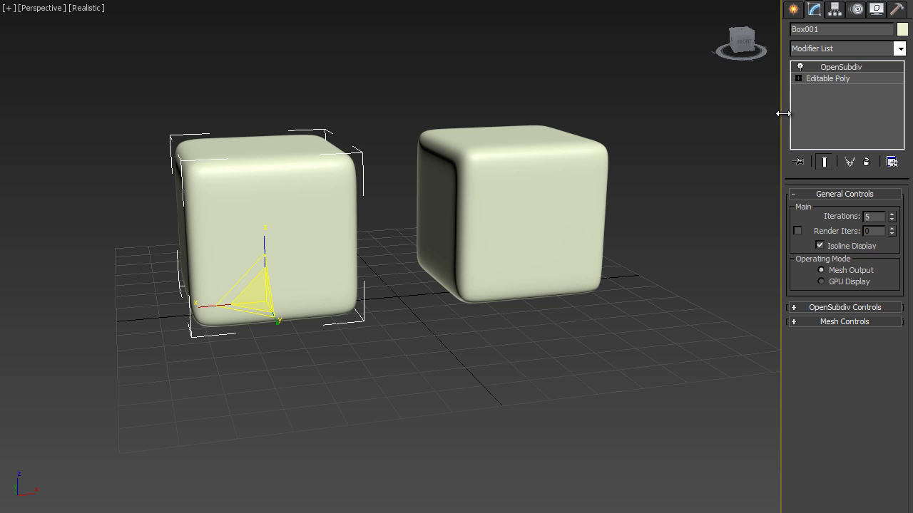
left_click(867, 162)
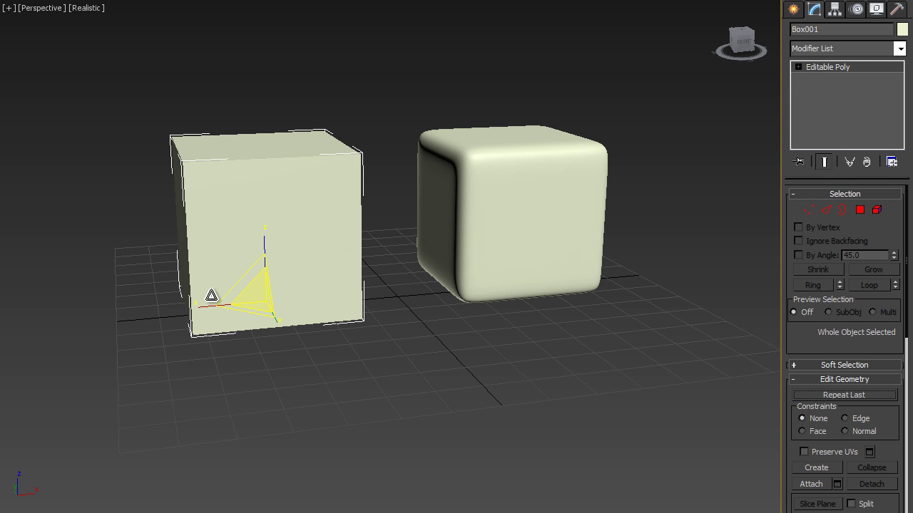
key("w")
left_click_drag(316, 299, 245, 309, "shift")
left_click(352, 315)
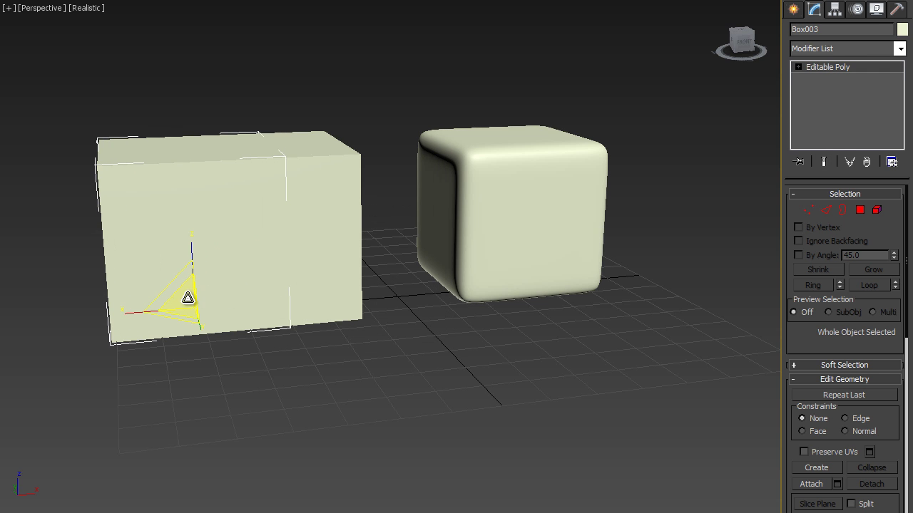
Scale the cloned cube down into a narrow, shorter block and clone that block along Y in front of it.
left_click_drag(187, 297, 208, 350)
key("w")
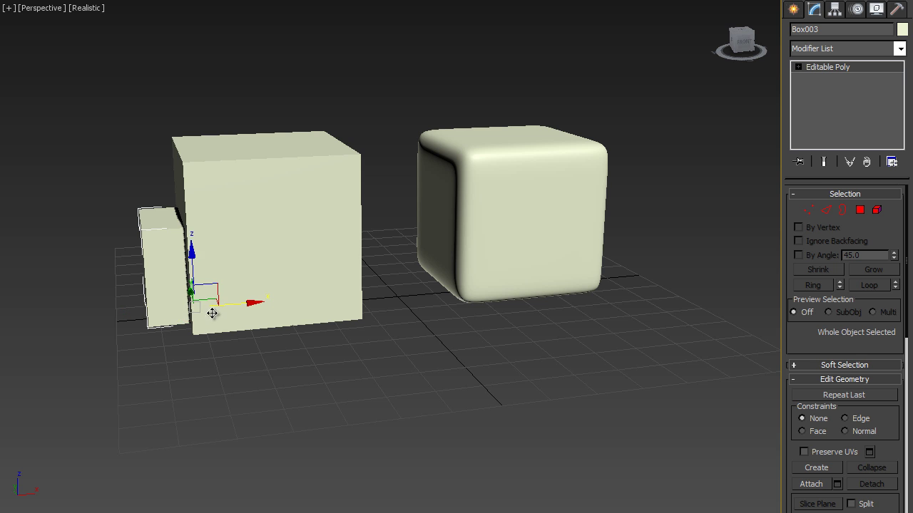
mouse_move(204, 307)
middle_mouse_down("alt")
mouse_move(104, 265)
mouse_move(247, 312)
middle_mouse_up("alt")
left_click_drag(169, 304, 231, 335, "shift")
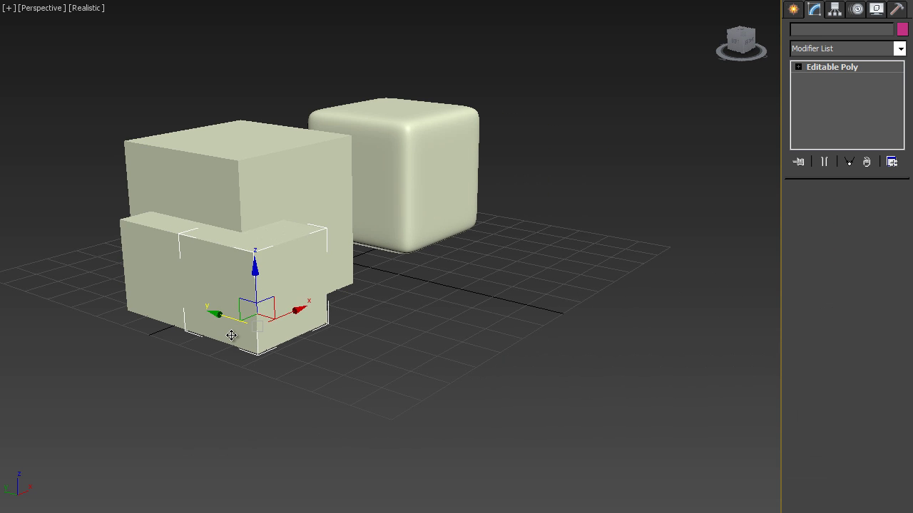
left_click(366, 312)
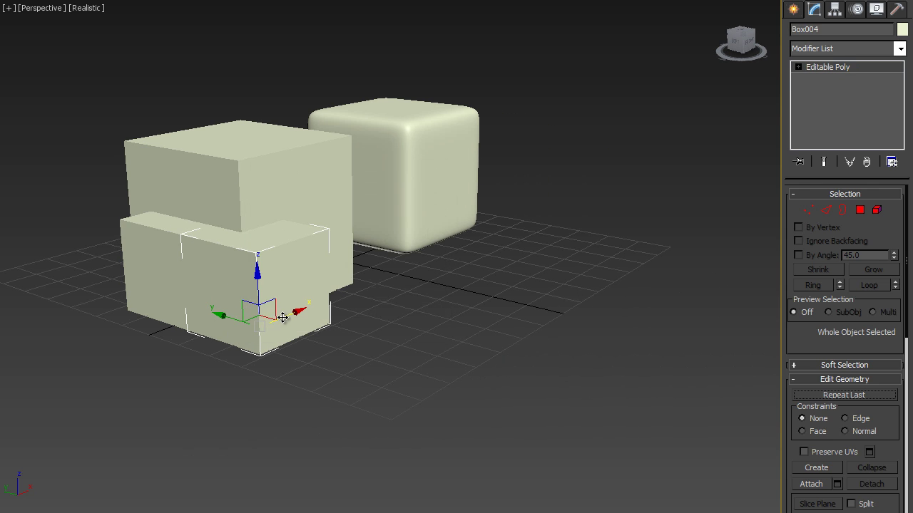
Move the cloned front block along X away from the other block and apply a CreaseSet modifier to all three boxes together.
left_click_drag(284, 317, 325, 309)
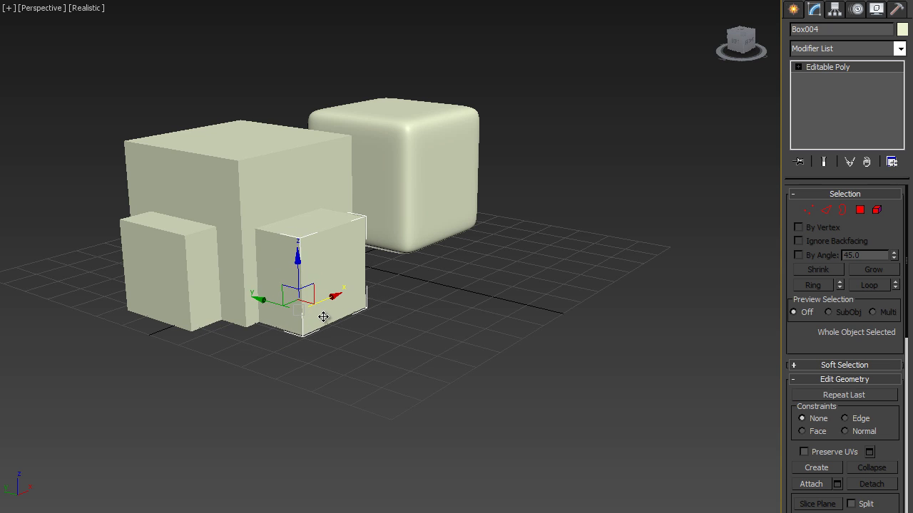
left_click(174, 269, "ctrl")
left_click(292, 214, "ctrl")
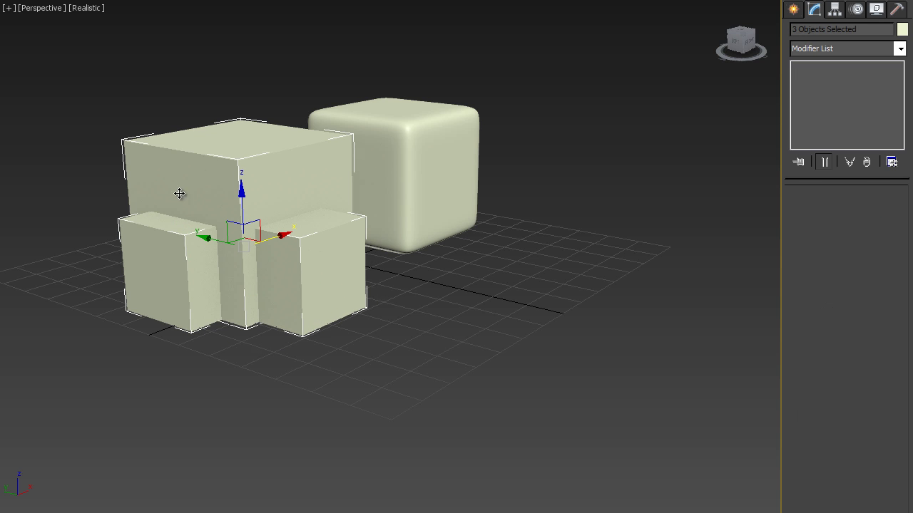
left_click(845, 47)
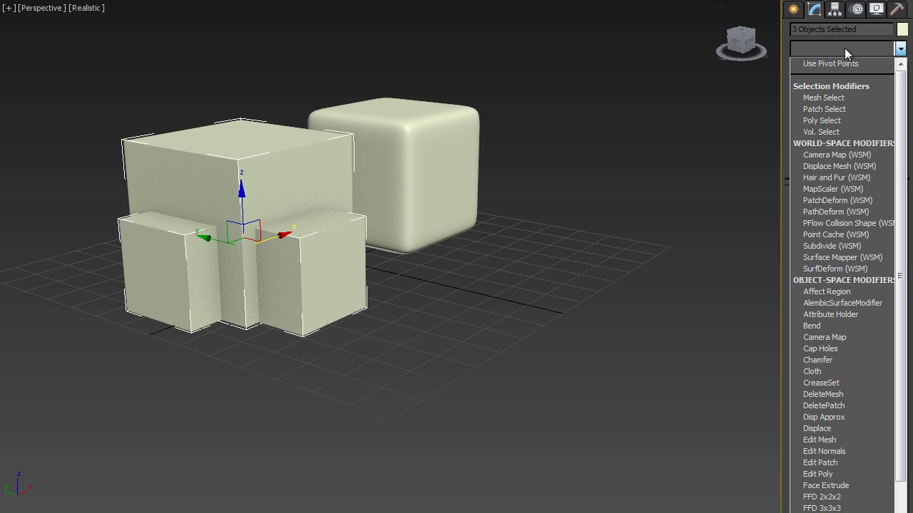
key("c")
key("c")
scroll(844, 48, "down", 5)
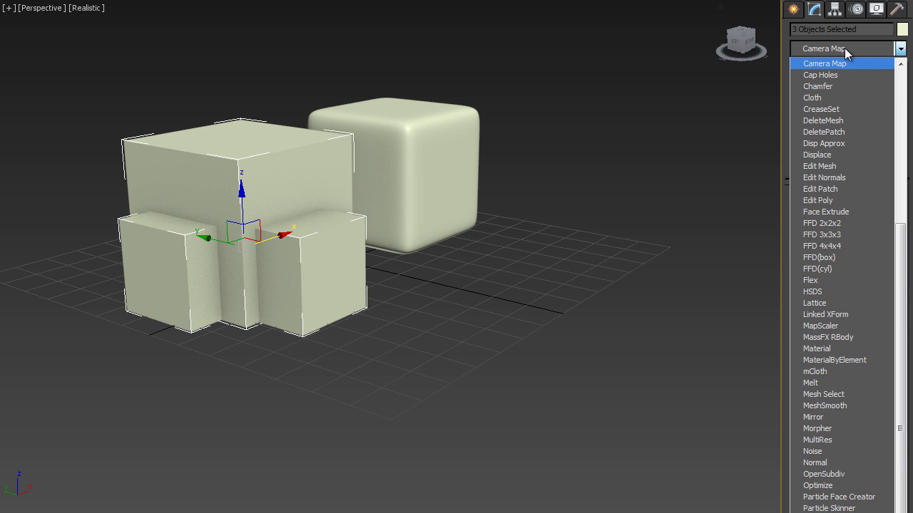
left_click(825, 109)
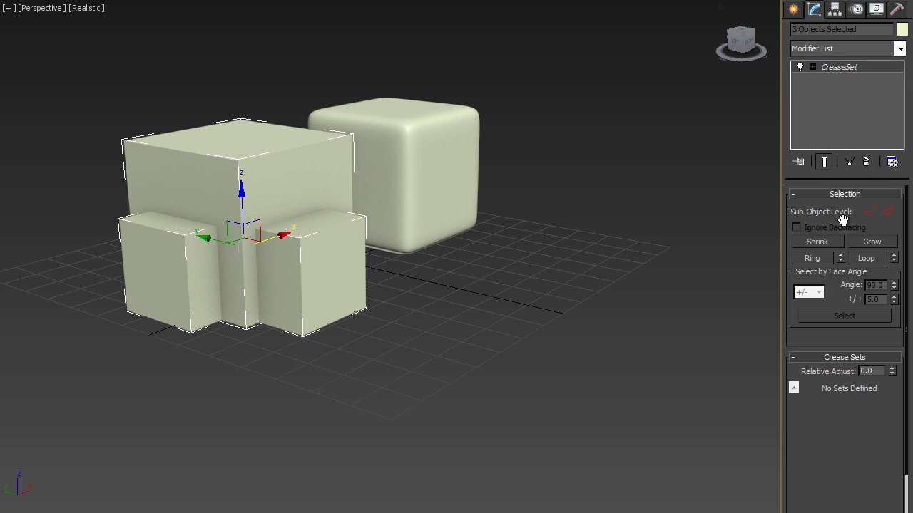
Select all edges of the three boxes and create a crease set named Test from them.
left_click(882, 212)
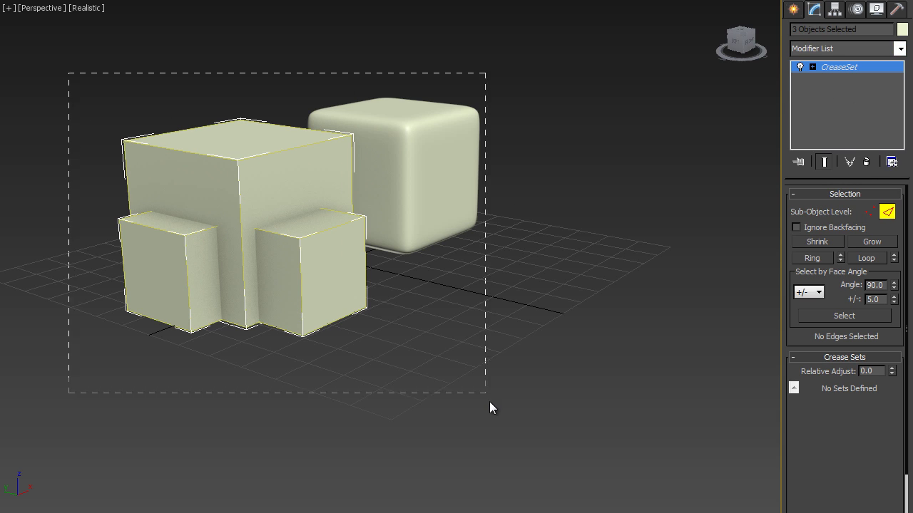
left_click_drag(490, 402, 490, 403)
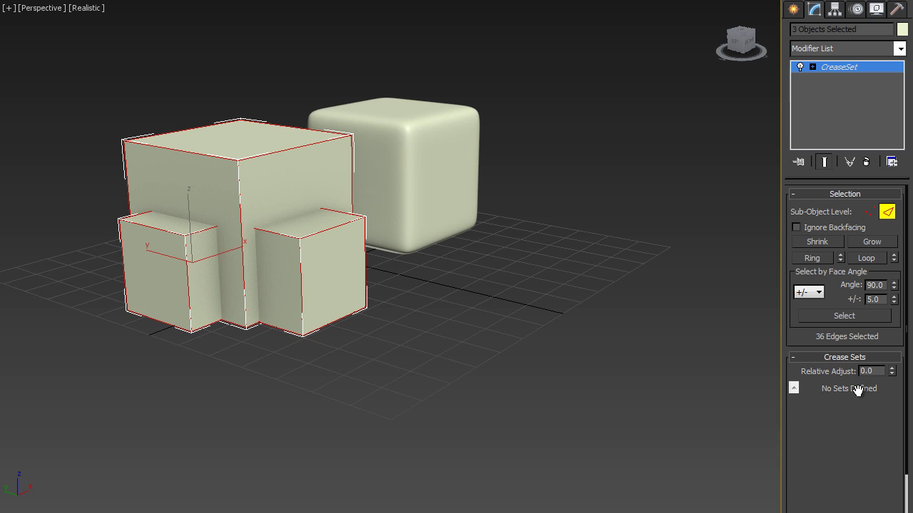
left_click_drag(826, 347, 813, 237)
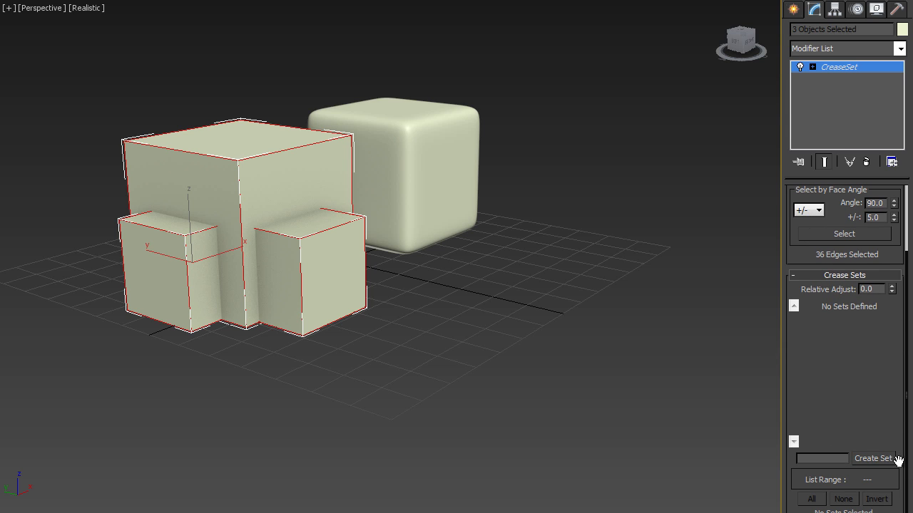
type("Testyt")
left_click(862, 460)
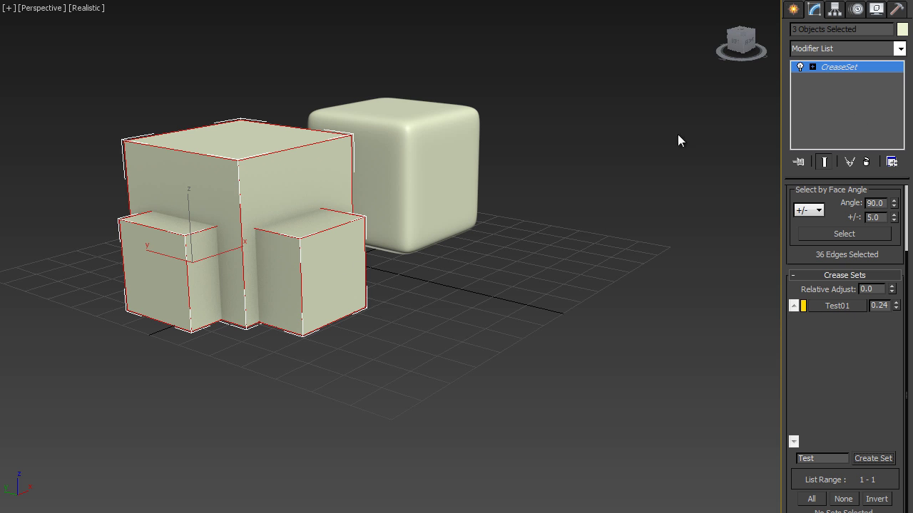
Add an OpenSubdiv modifier above CreaseSet on the three boxes and set its iterations to 5.
left_click(855, 52)
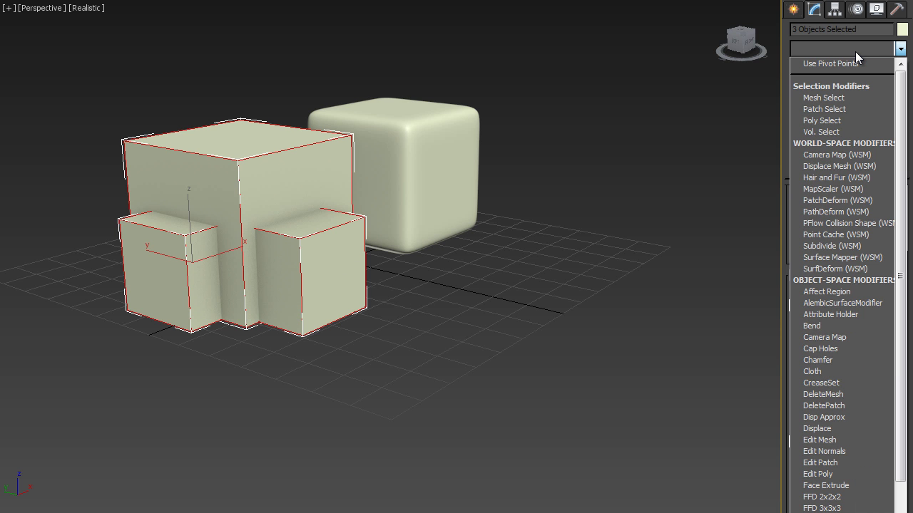
key("o")
key("Return")
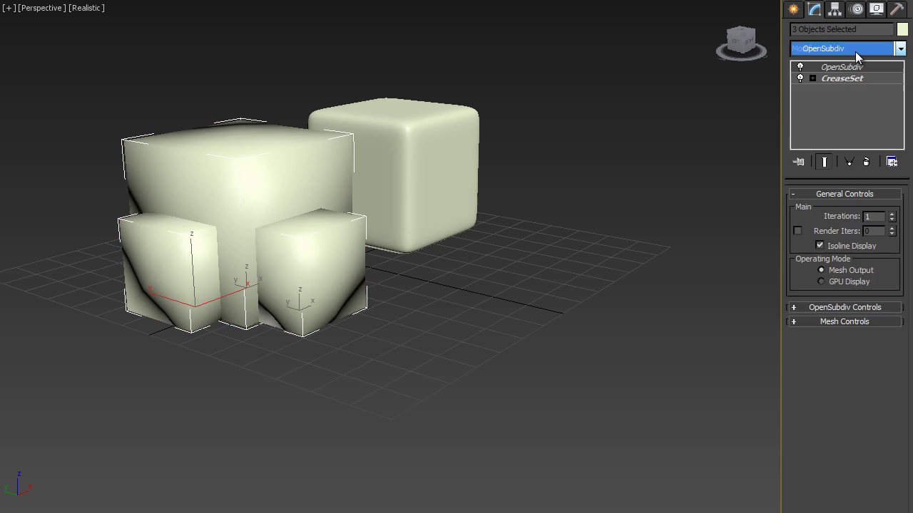
left_click(892, 213)
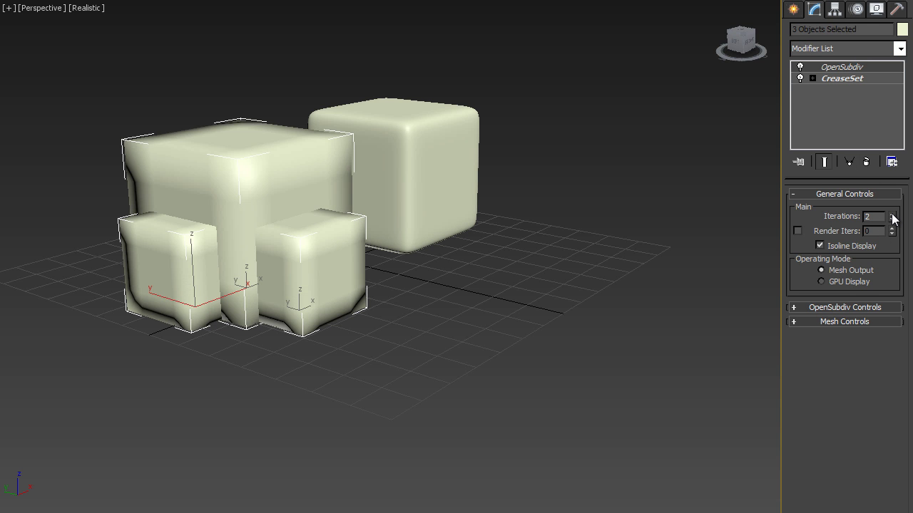
left_click(892, 213)
left_click(892, 213)
left_click(892, 213)
Return to the CreaseSet modifier and raise the Test01 set's crease value to 0.33.
middle_click_drag(300, 208, 370, 220)
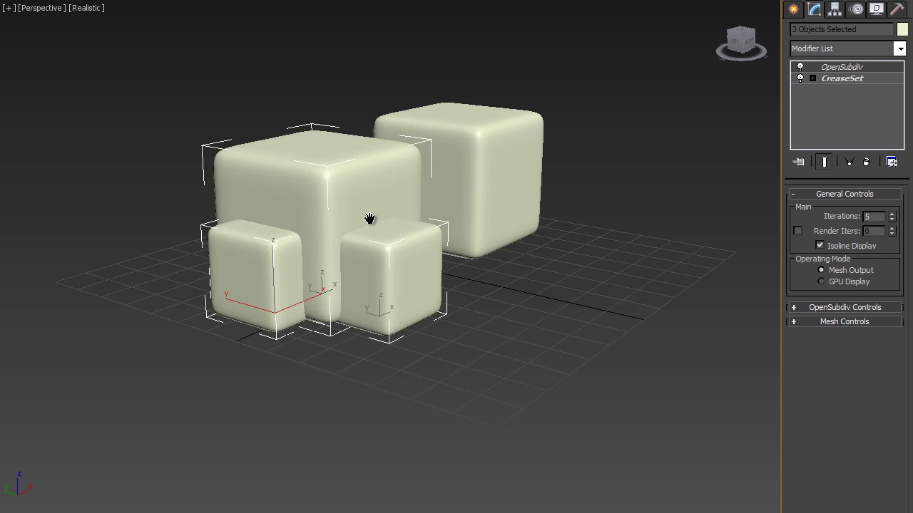
scroll(373, 224, "up", 4)
scroll(408, 249, "down", 2)
scroll(409, 249, "up", 2)
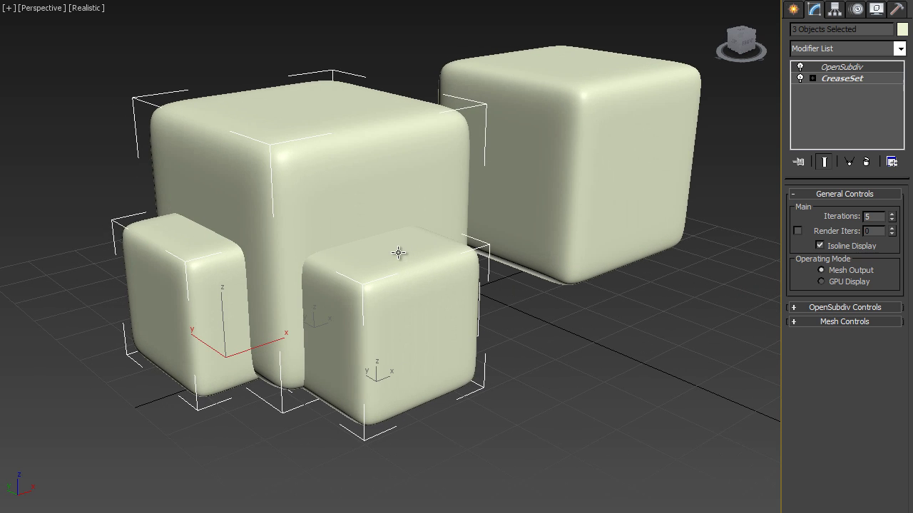
left_click(842, 77)
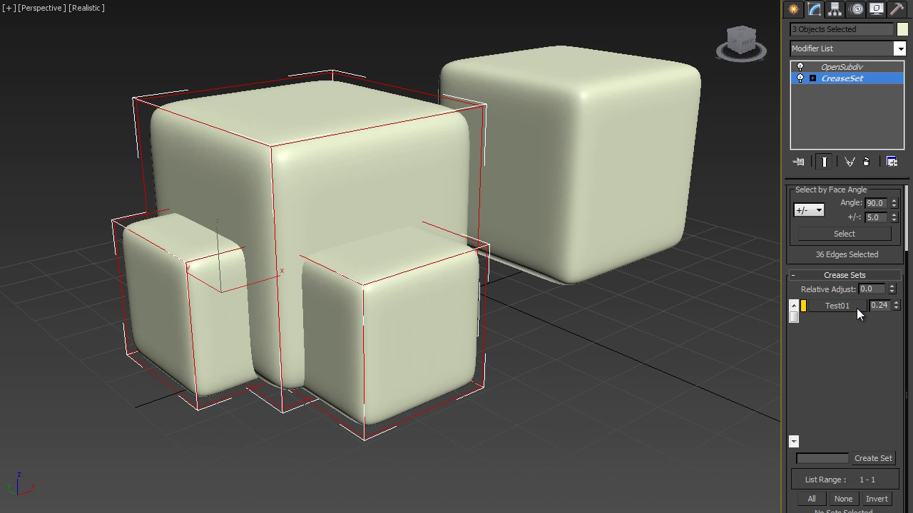
mouse_move(896, 309)
left_mouse_down()
mouse_move(896, 283)
mouse_move(898, 299)
left_mouse_up()
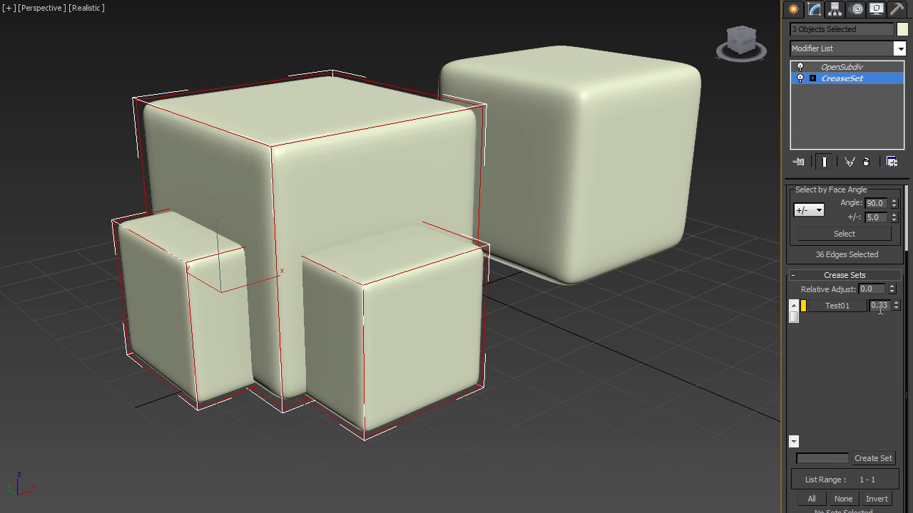
Subtract the outer vertical edge of the right front block from the Test01 crease set.
left_click(539, 337)
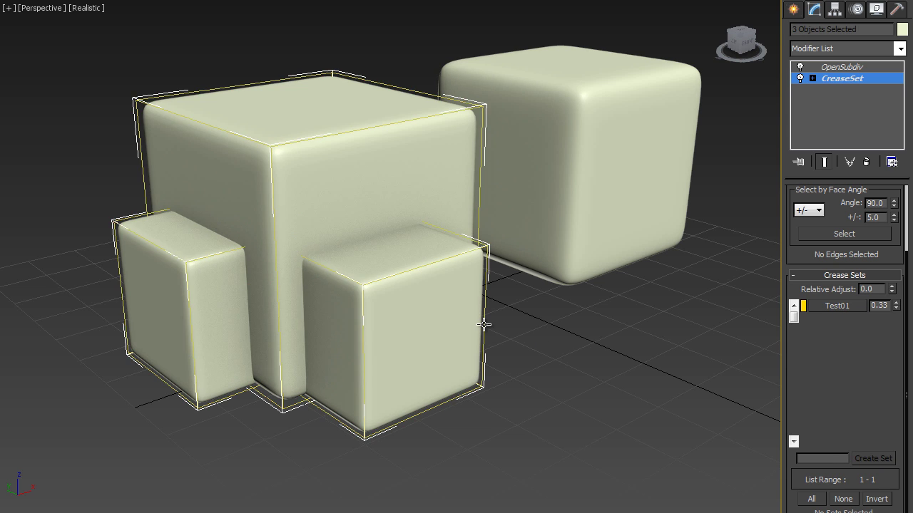
left_click(484, 324)
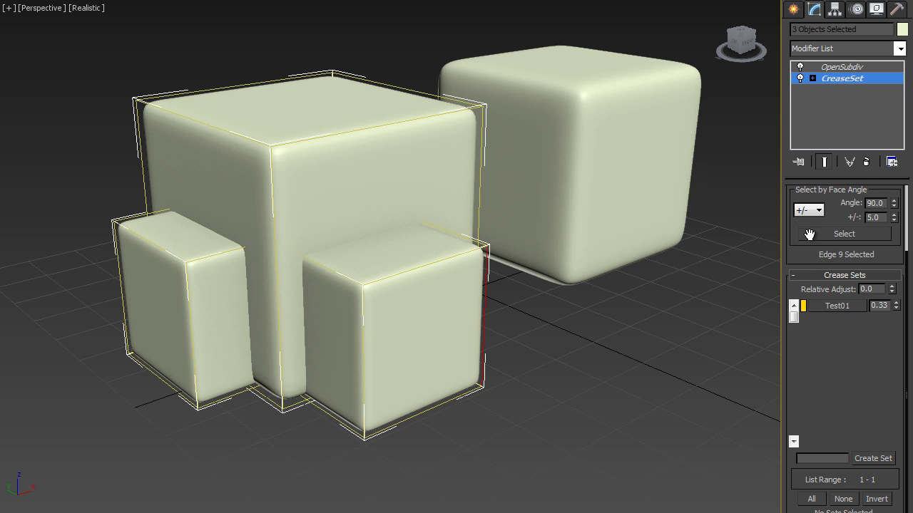
right_click(826, 303)
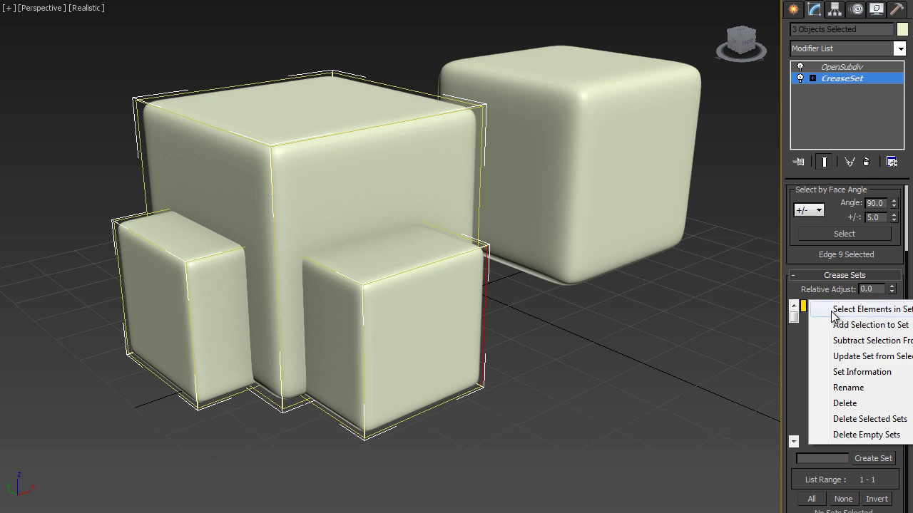
left_click(857, 341)
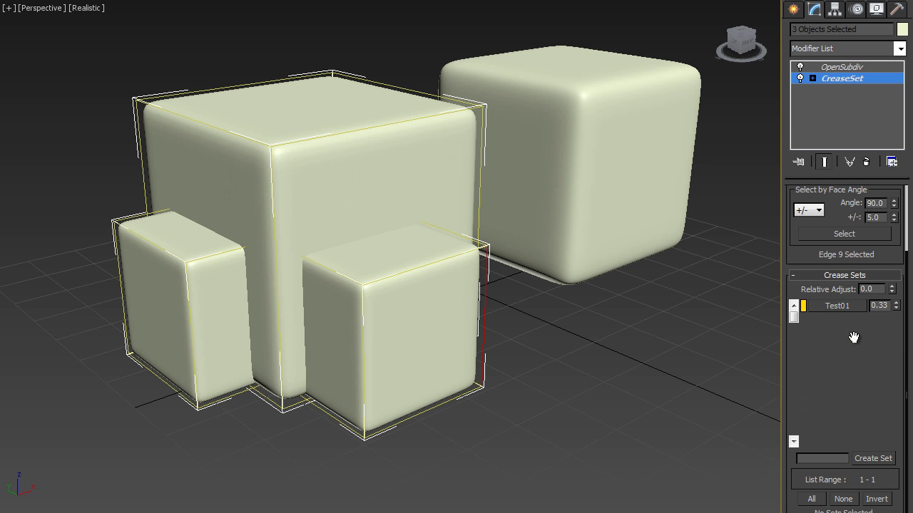
Subtract the two top edges meeting at the right front block's outer corner from the Test01 crease set.
left_click(442, 259)
left_click(467, 238, "ctrl")
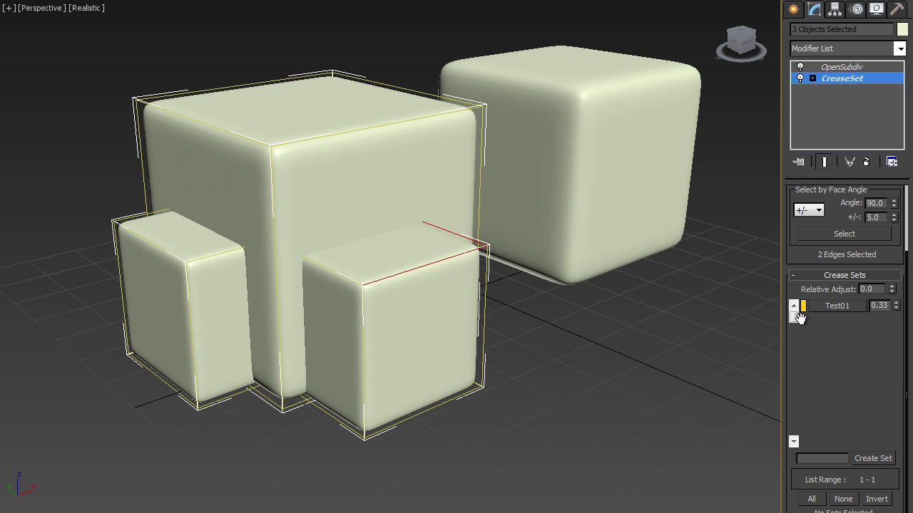
right_click(827, 306)
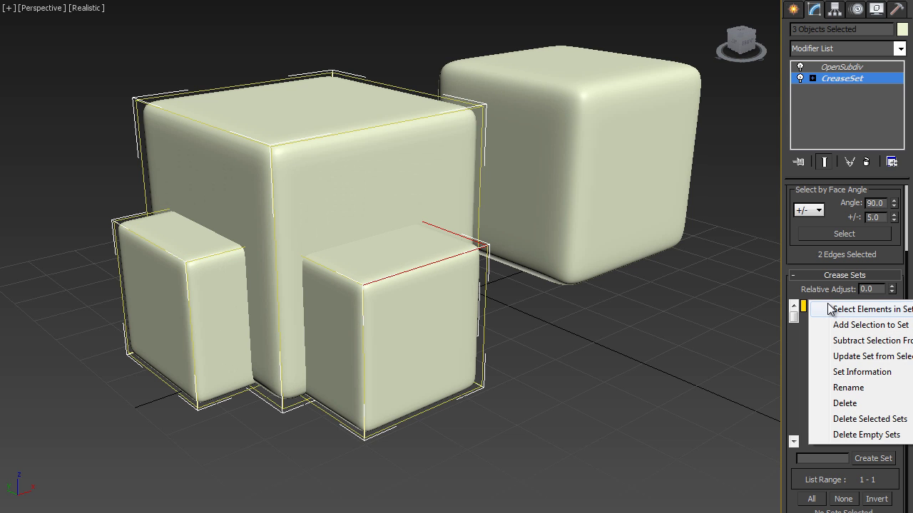
left_click(868, 340)
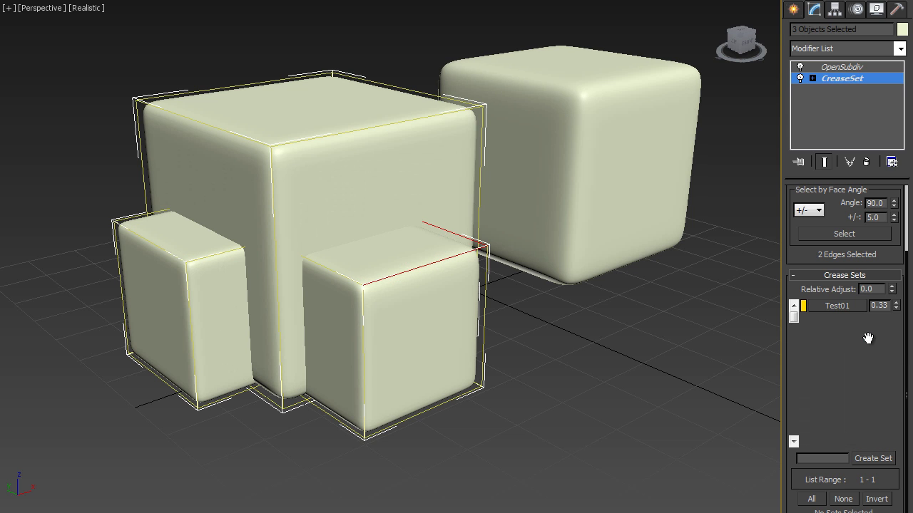
Subtract the three edges picked around the right front block's outer lower corner from the Test01 crease set.
left_click(482, 387)
left_click(471, 394, "ctrl")
right_click(828, 309)
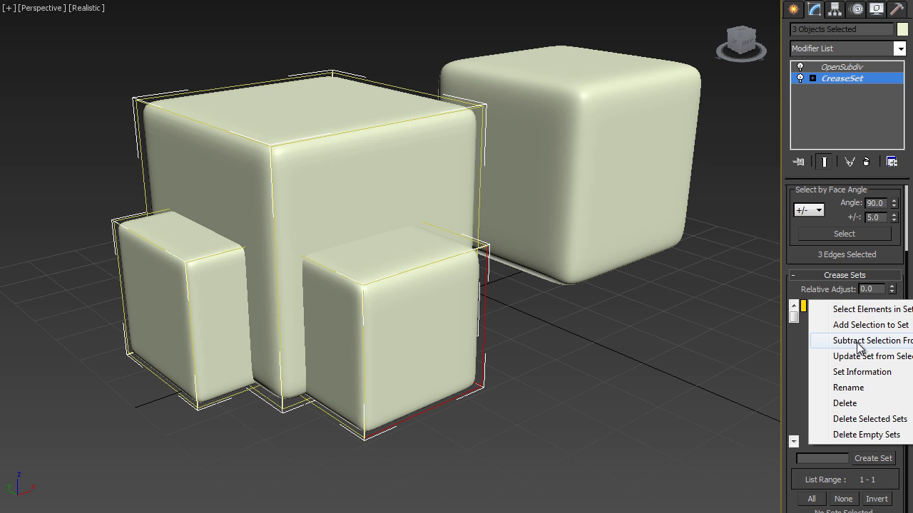
left_click(849, 340)
Select only the right front block, pick the three edges at its outer lower corner in Editable Poly, and reduce their crease.
mouse_move(683, 360)
middle_mouse_down("alt")
mouse_move(518, 341)
mouse_move(432, 307)
mouse_move(446, 302)
mouse_move(543, 350)
middle_mouse_up("alt")
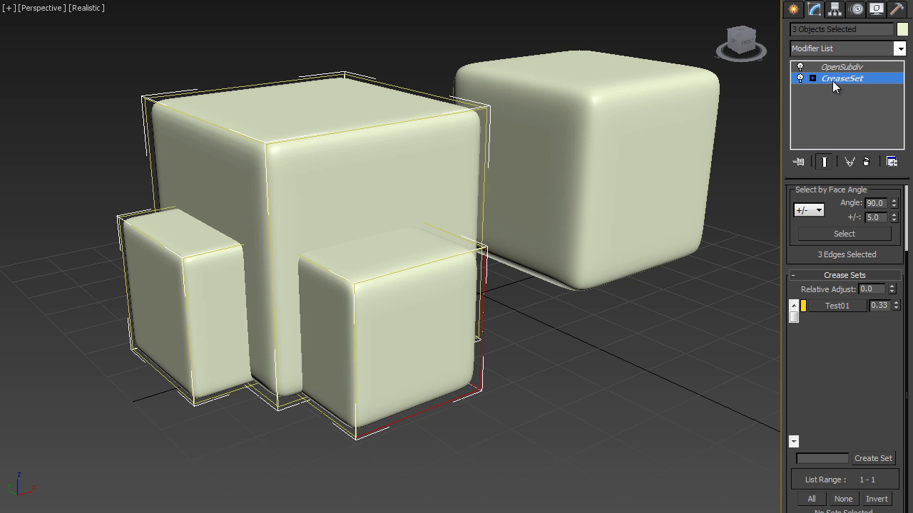
left_click(559, 371)
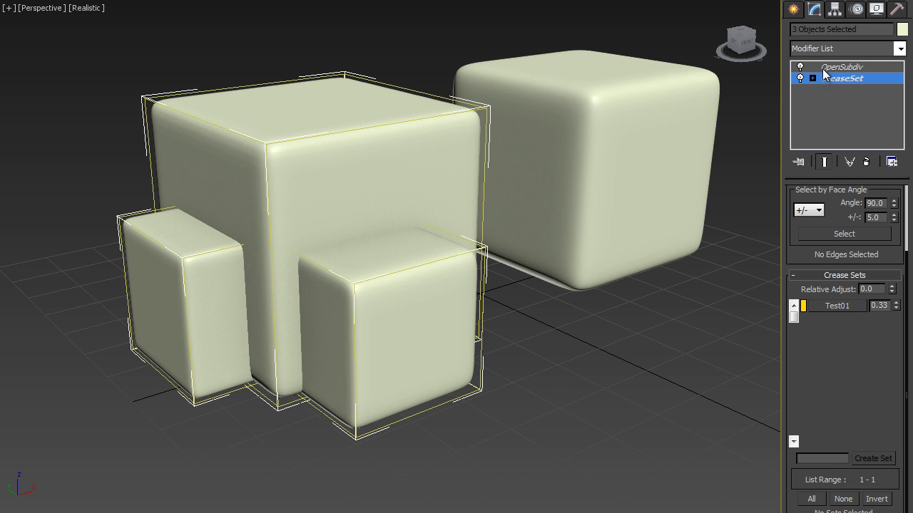
left_click(836, 79)
left_click(442, 321)
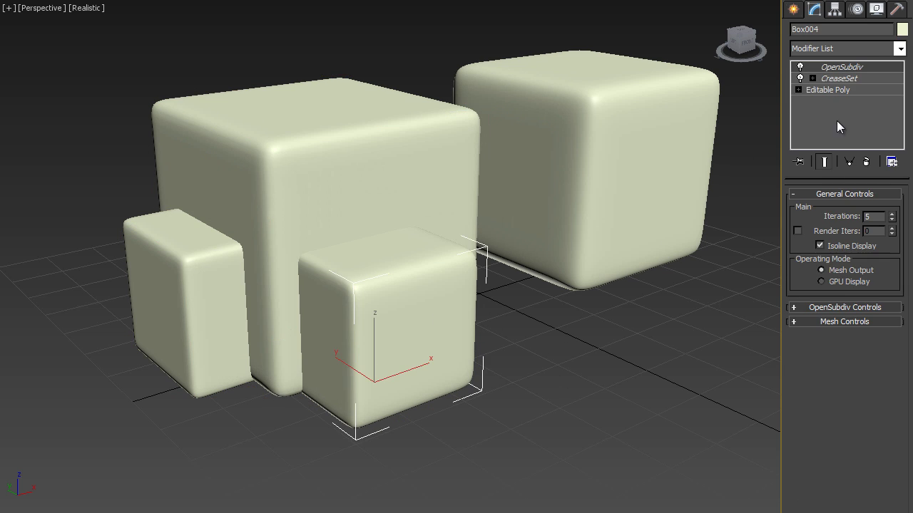
left_click(827, 90)
left_click(820, 209)
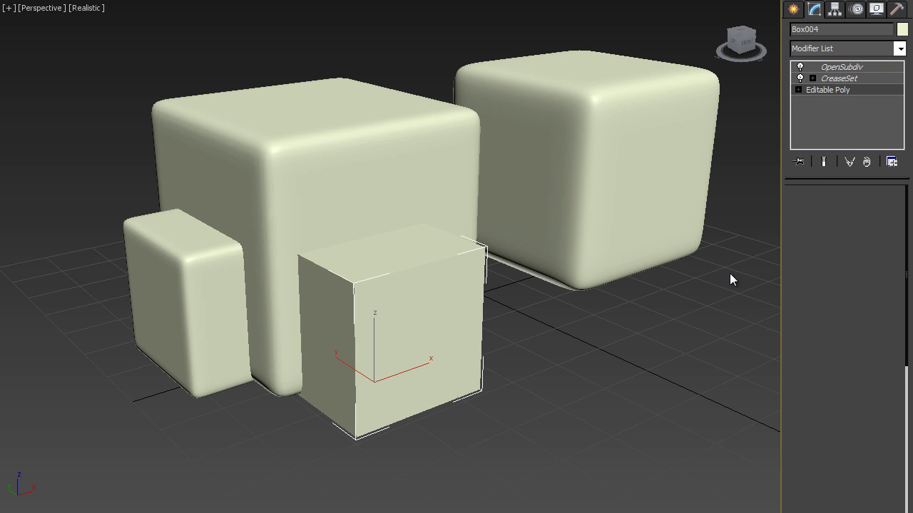
left_click_drag(530, 441, 463, 375)
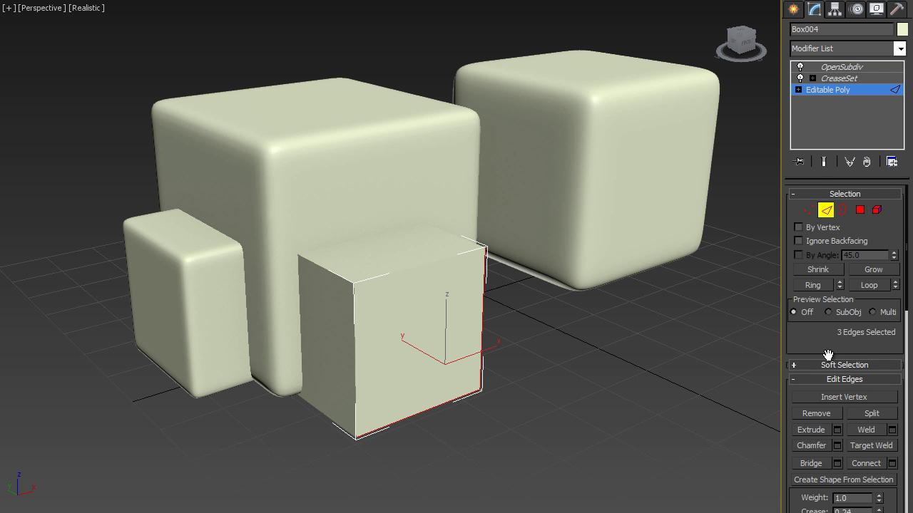
left_click_drag(828, 355, 835, 219)
left_click_drag(865, 375, 828, 370)
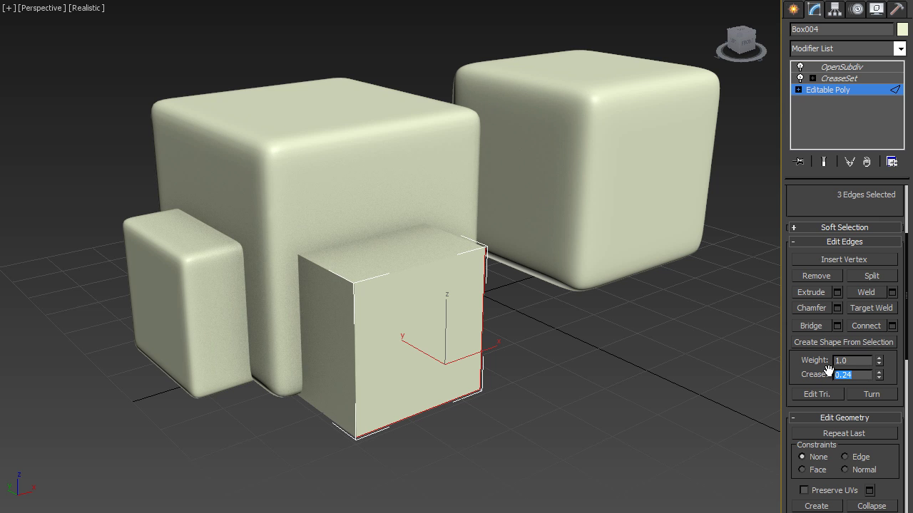
Reduce the crease of the block's two top edges at the outer corner and return to CreaseSet to inspect the smoothed shape.
left_click(478, 245)
left_click(477, 250, "ctrl")
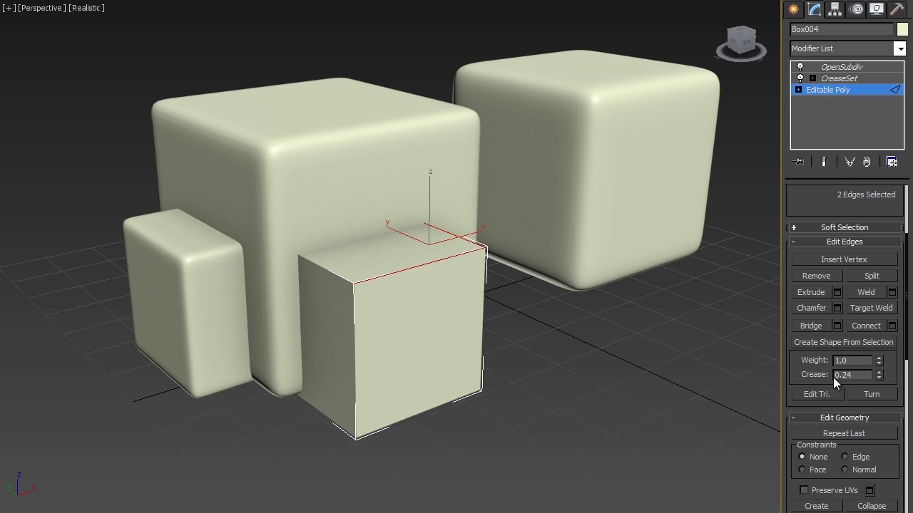
left_click_drag(863, 373, 813, 372)
left_click(863, 89)
left_click(860, 77)
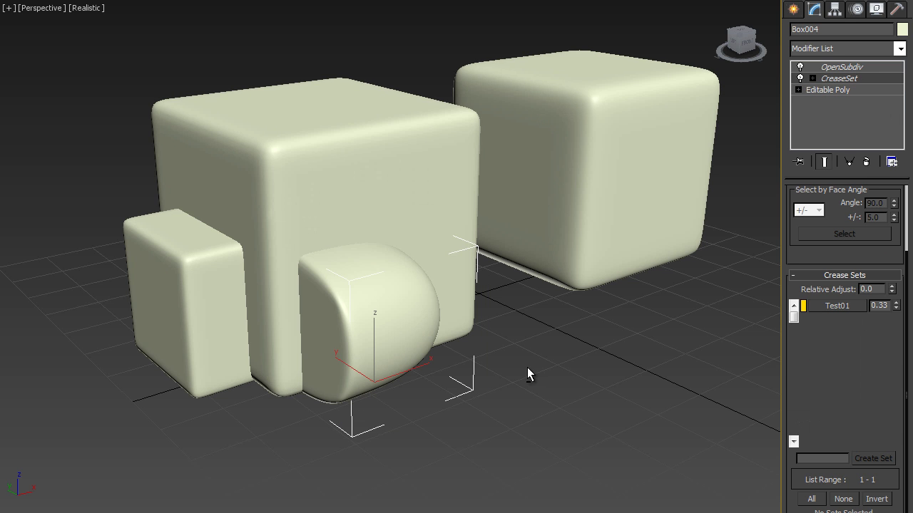
key("z")
middle_click_drag(434, 374, 421, 337, "alt")
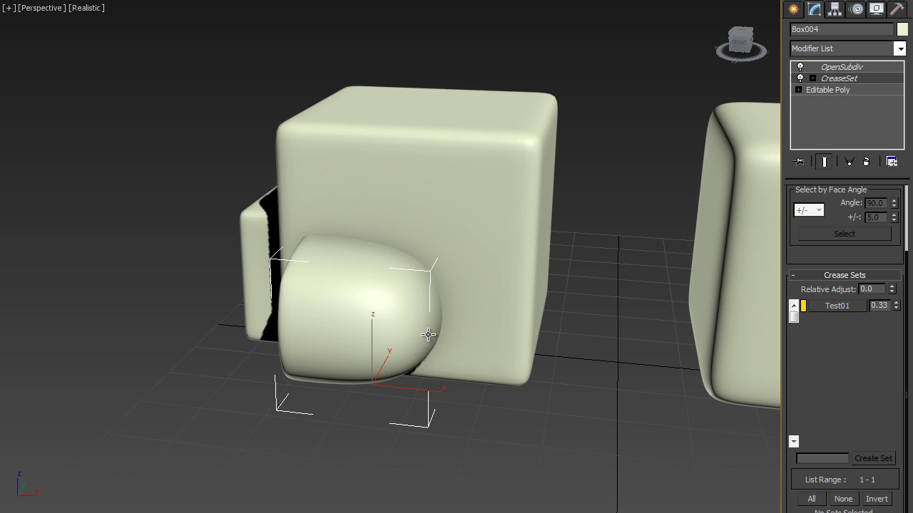
middle_click_drag(383, 330, 507, 320, "alt")
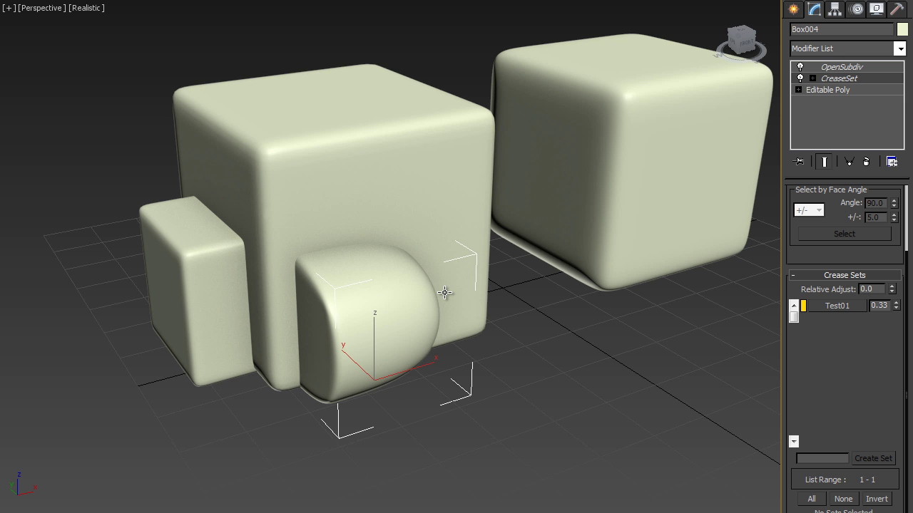
middle_click_drag(457, 312, 378, 308, "alt")
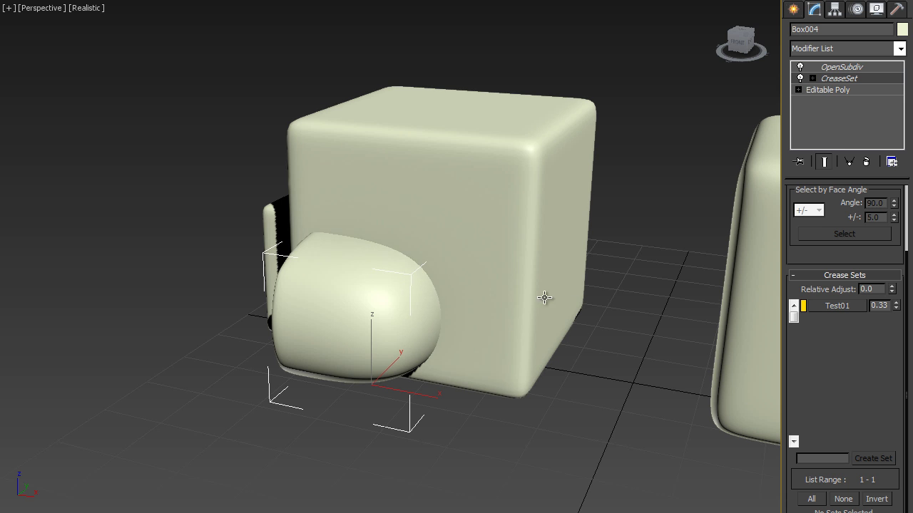
middle_click_drag(317, 304, 411, 305, "alt")
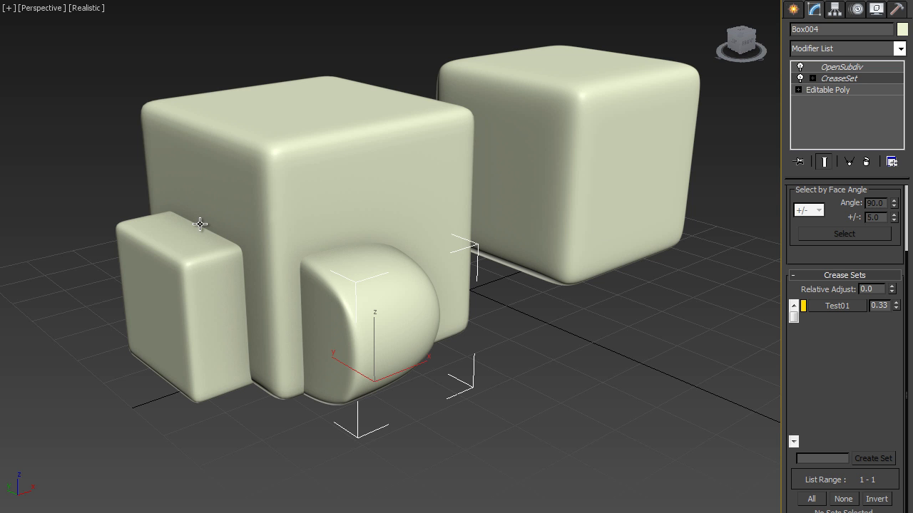
scroll(201, 224, "down", 5)
middle_click_drag(355, 220, 394, 222, "alt")
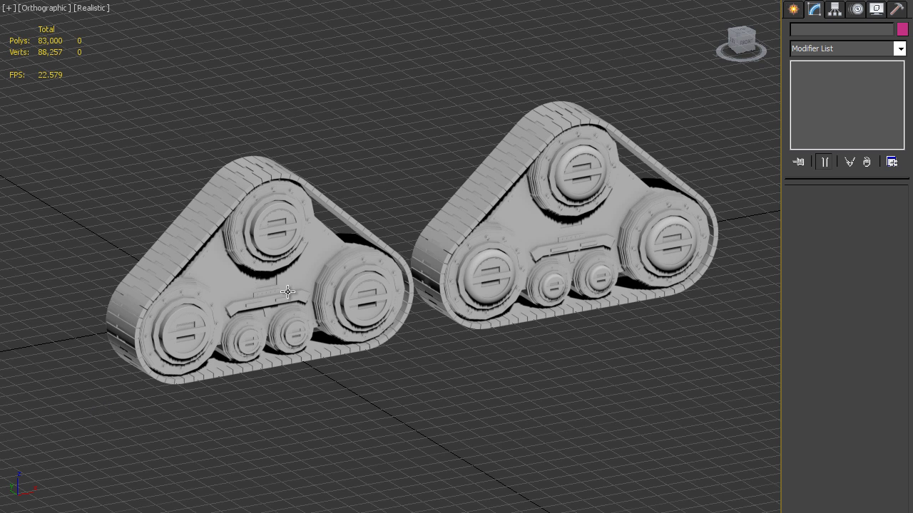
Select all objects of the left track assembly to read its polygon and vertex statistics.
left_click_drag(171, 284, 91, 430)
key("Delete")
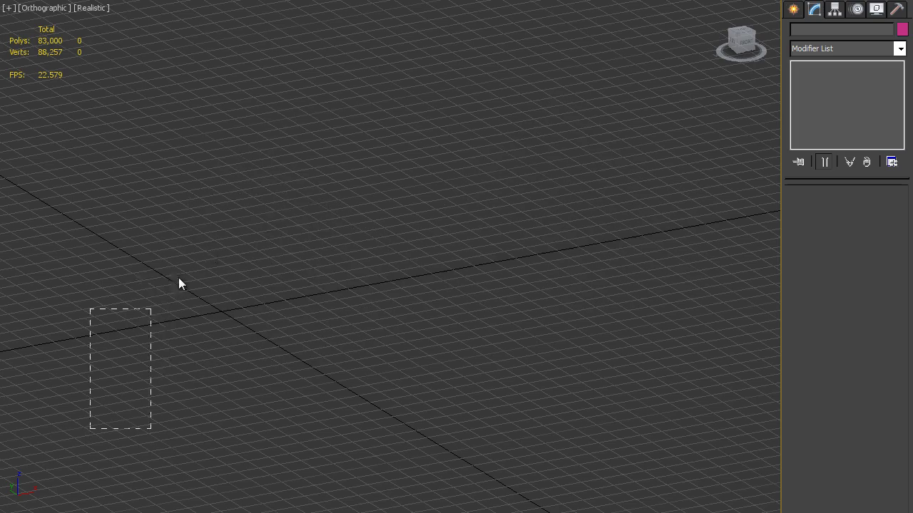
left_click_drag(373, 148, 398, 154)
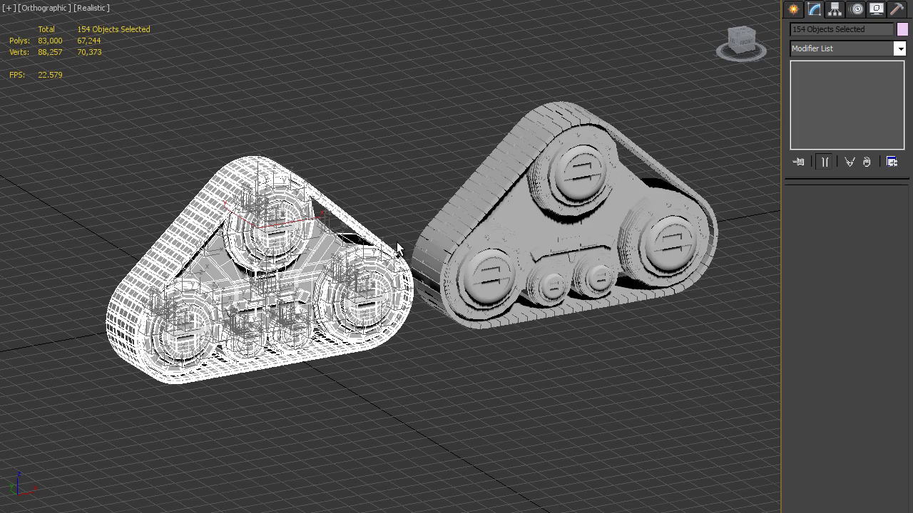
left_click_drag(397, 241, 373, 341)
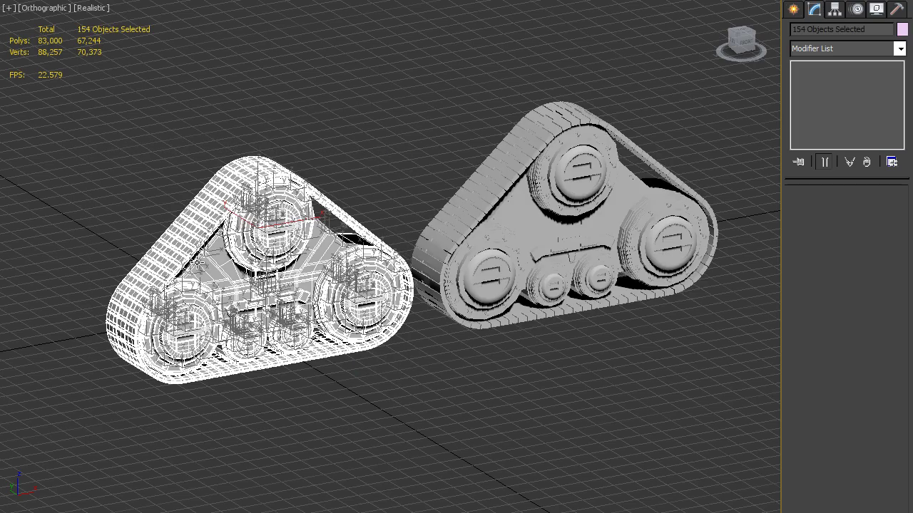
Examine the left track's wireframe for support loops on the wheels, bolts, body plate and tread links.
scroll(180, 332, "up", 5)
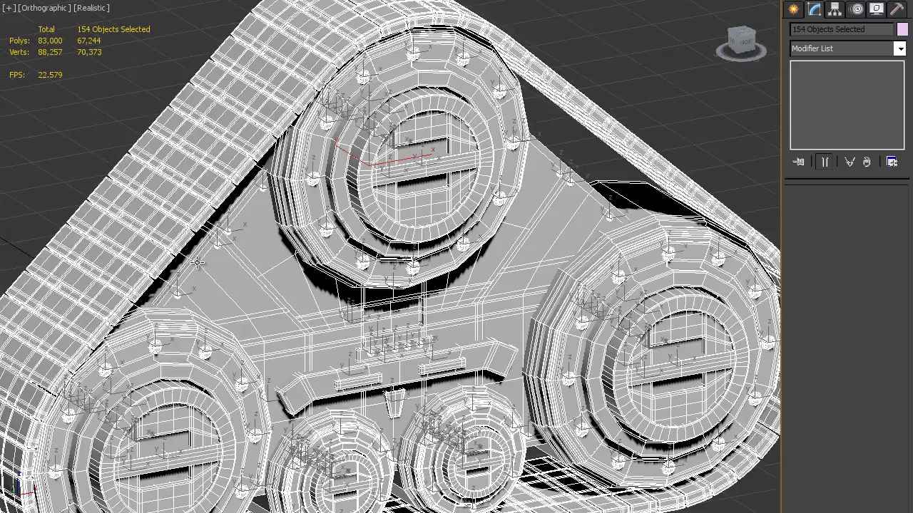
scroll(180, 332, "down", 3)
scroll(285, 257, "up", 10)
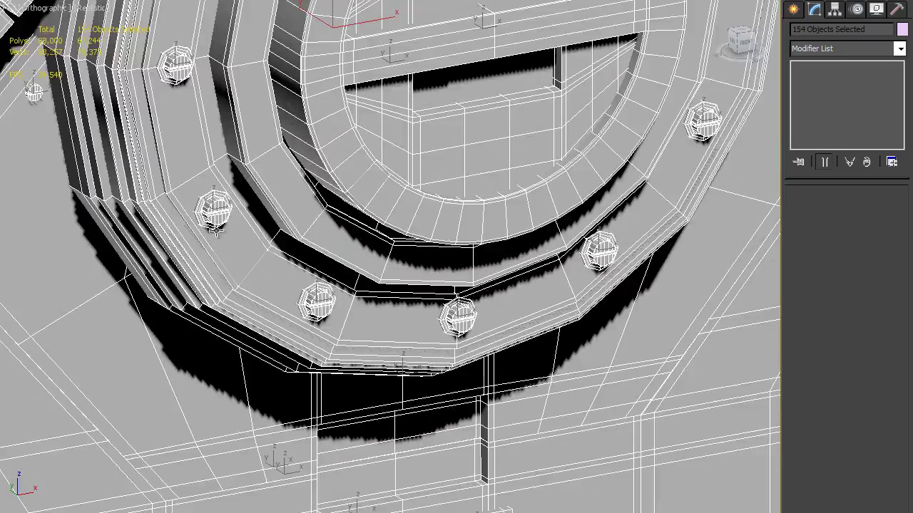
scroll(211, 175, "down", 3)
scroll(351, 196, "up", 6)
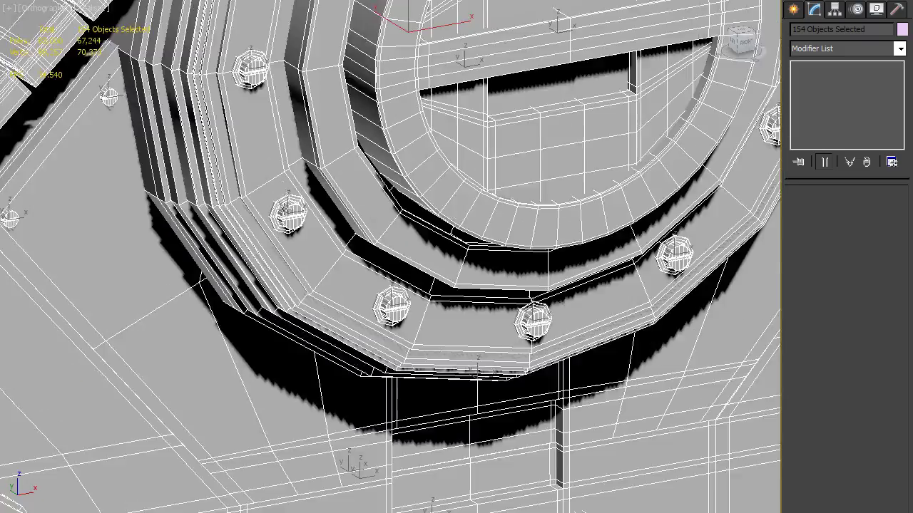
scroll(442, 139, "up", 3)
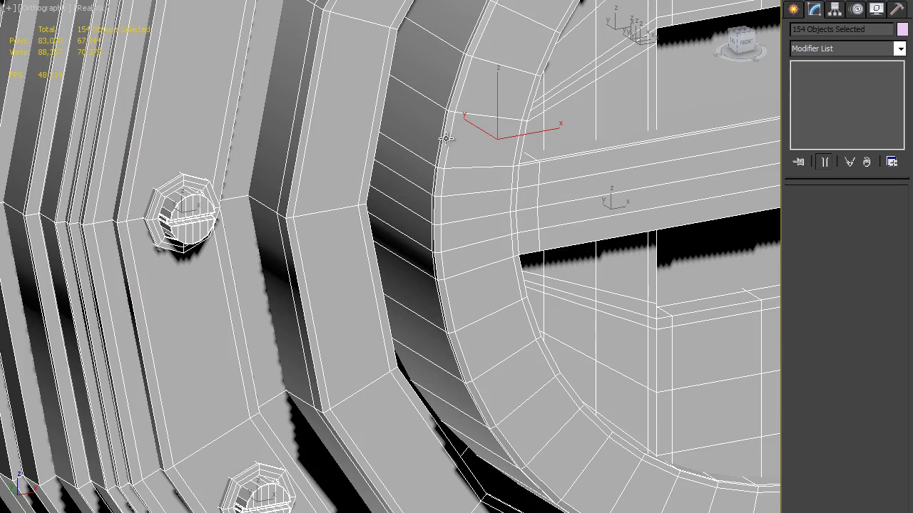
scroll(442, 139, "down", 10)
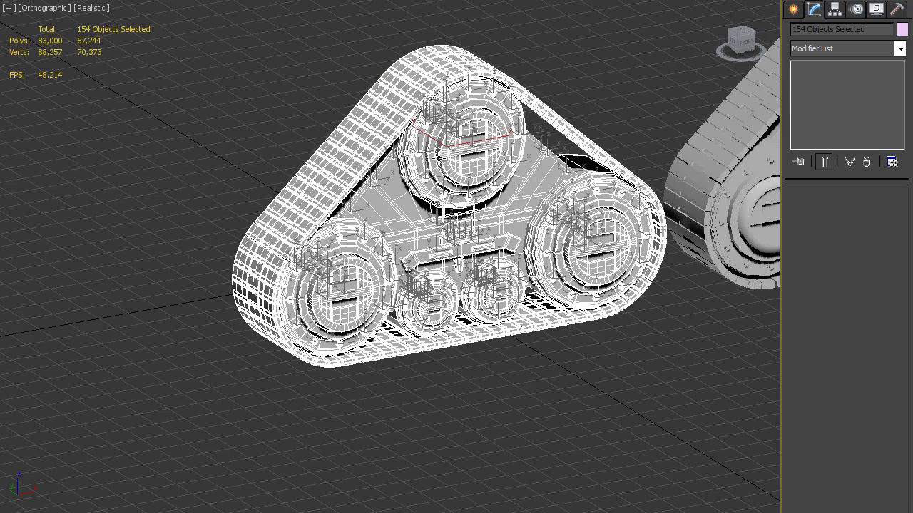
middle_click_drag(135, 109, 102, 120)
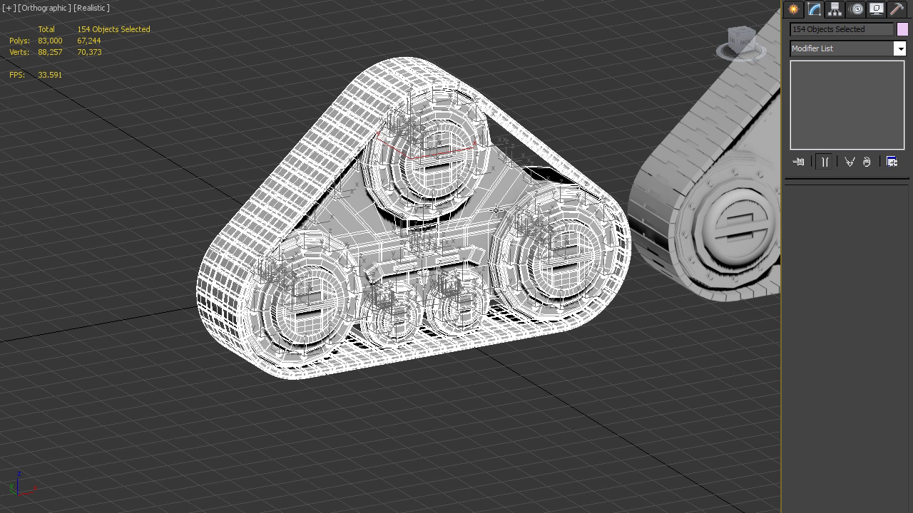
middle_click_drag(497, 211, 409, 221)
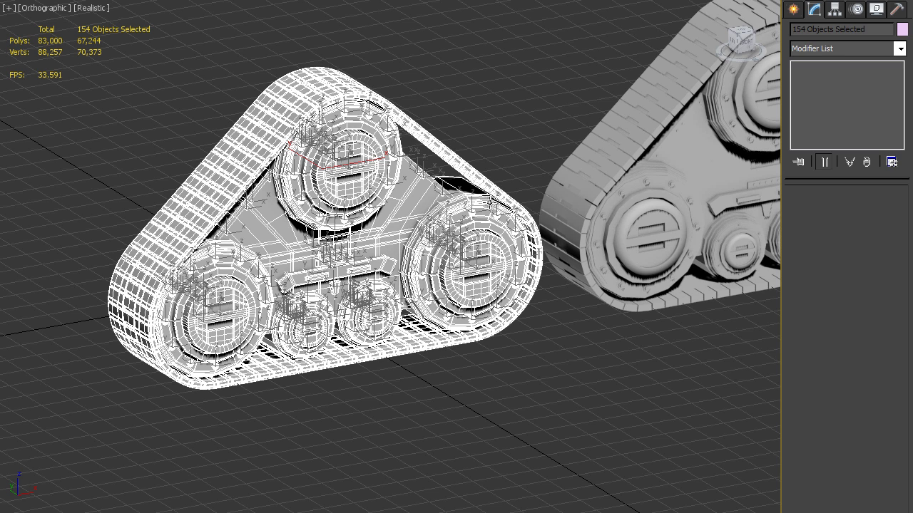
Select all objects of the right track assembly instead and inspect the wireframe of its treads and body.
middle_click_drag(492, 204, 235, 243)
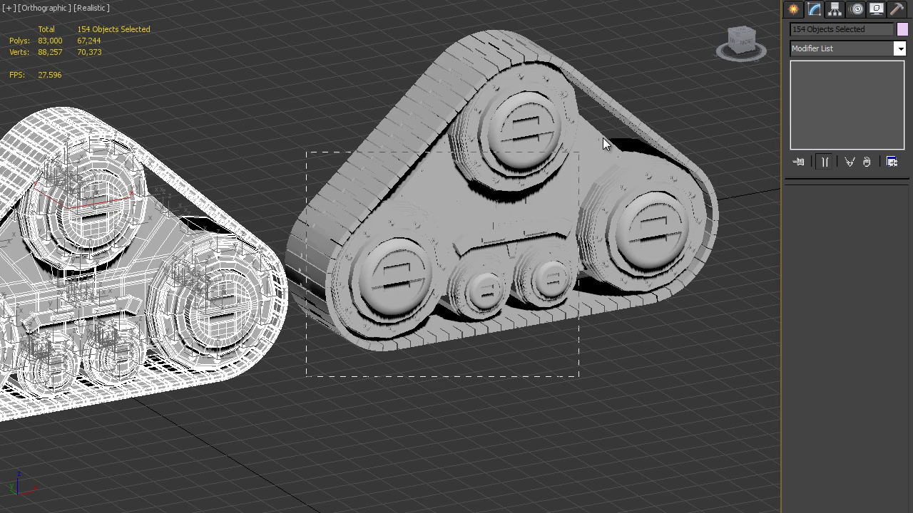
left_click_drag(626, 123, 720, 24)
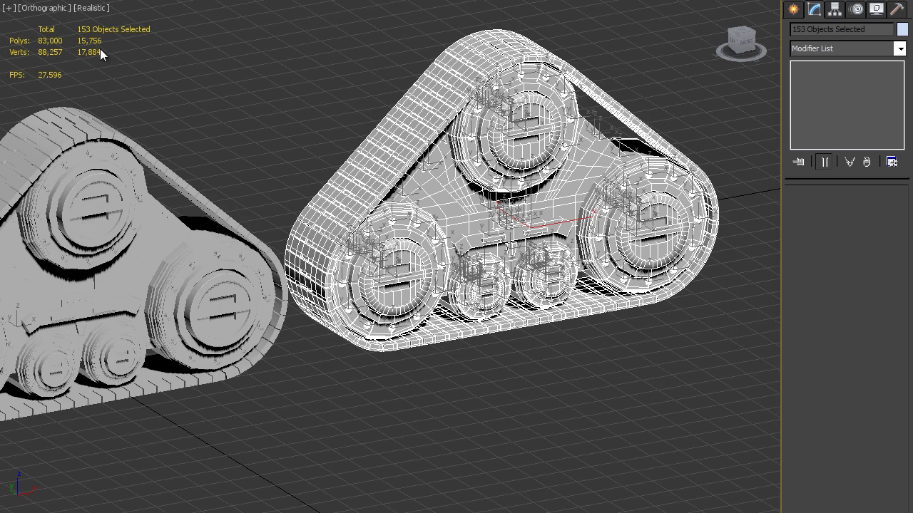
scroll(415, 127, "up", 6)
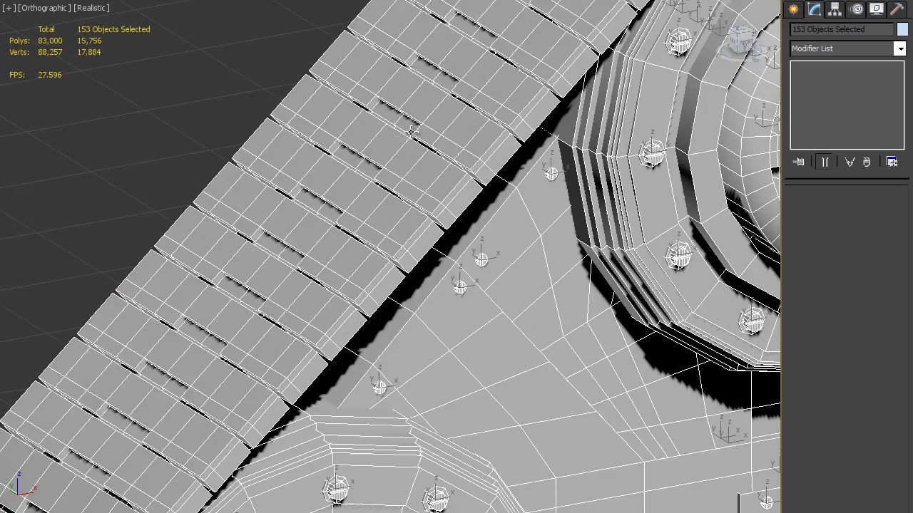
scroll(490, 205, "down", 8)
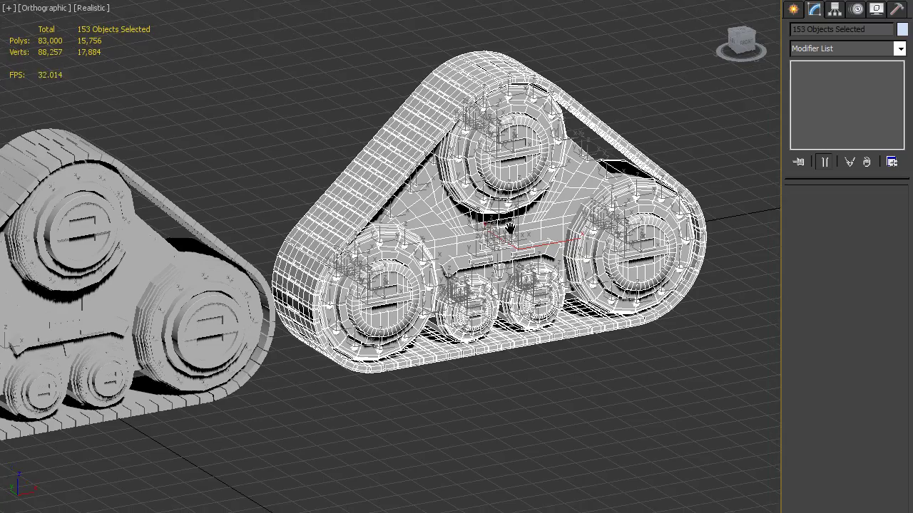
middle_click_drag(509, 229, 516, 231)
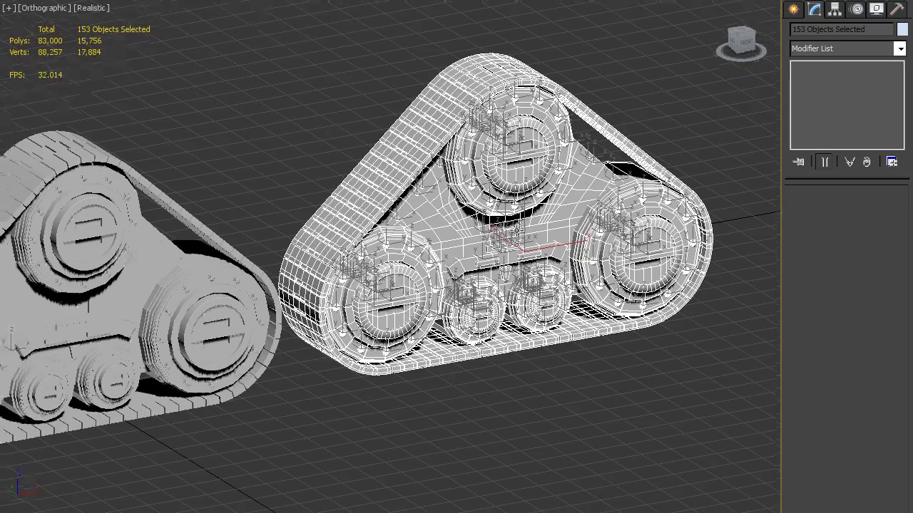
scroll(542, 235, "up", 3)
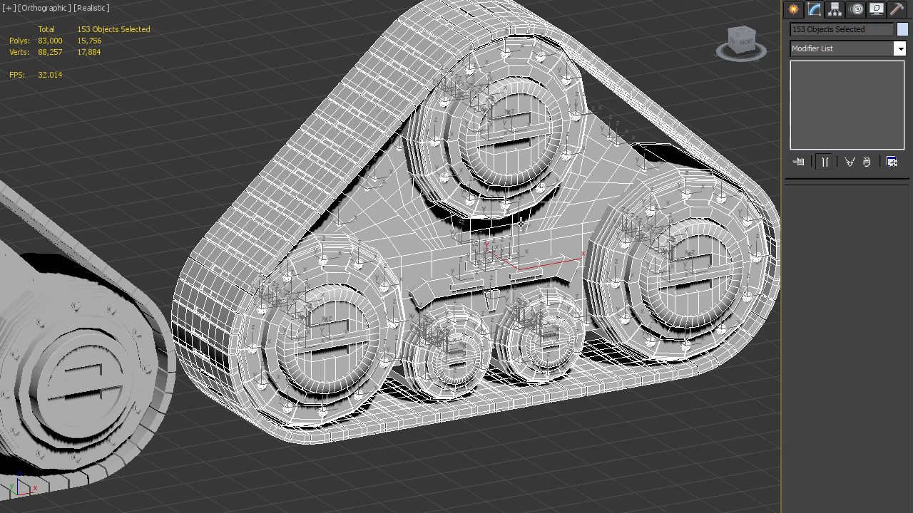
Try an OpenSubdiv modifier with 2 iterations on all parts of the right track, without any creases.
left_click(850, 48)
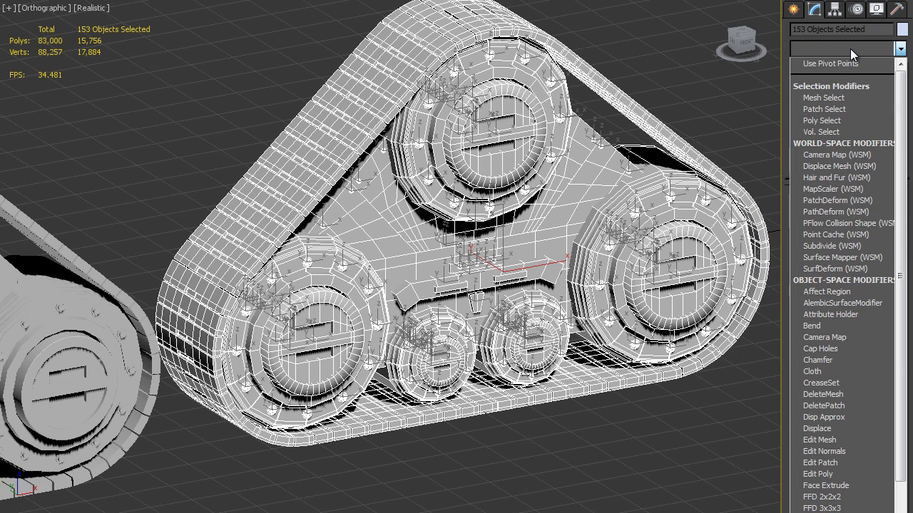
key("o")
left_click(829, 197)
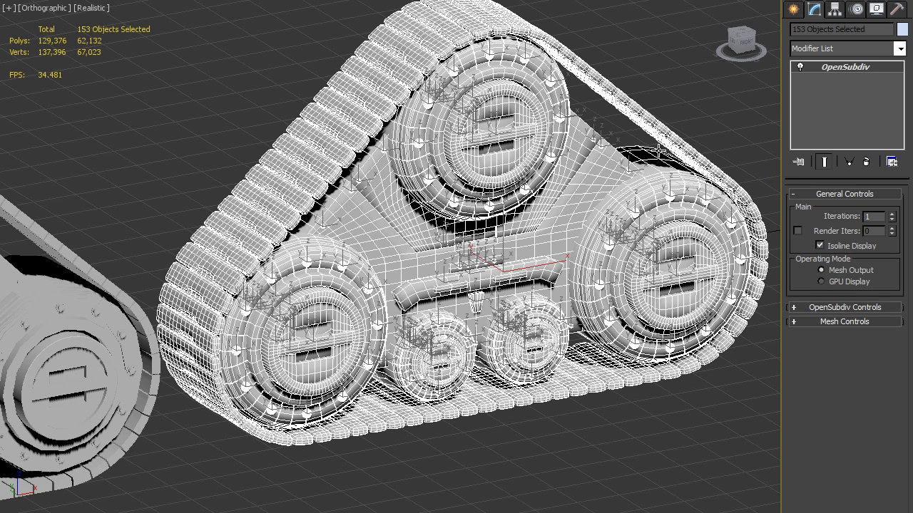
left_click(892, 215)
Inspect the smoothed right track and remove its OpenSubdiv modifier.
scroll(275, 231, "up", 5)
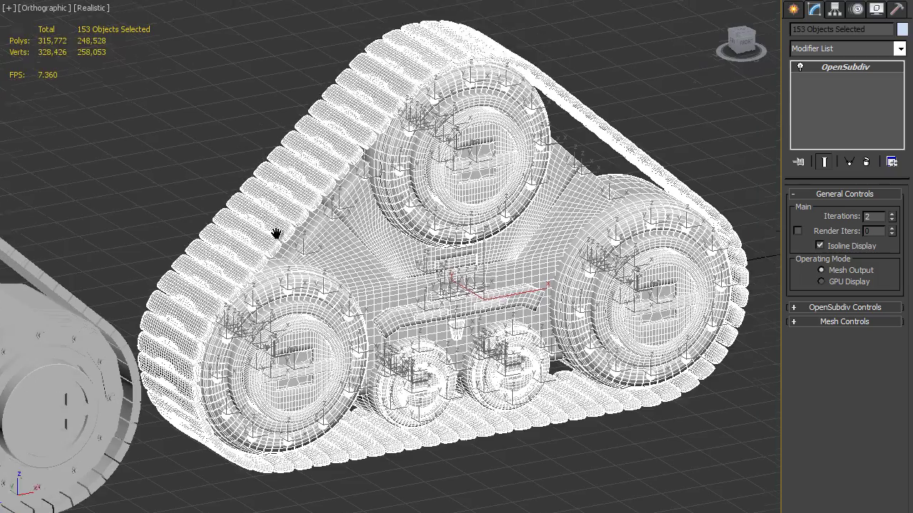
key("z")
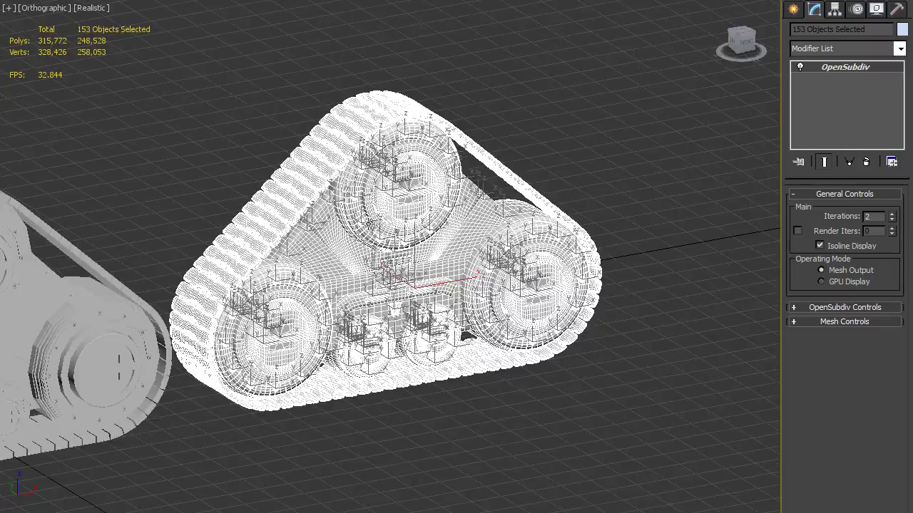
scroll(368, 225, "up", 3)
middle_click_drag(293, 213, 361, 191)
scroll(361, 191, "down", 5)
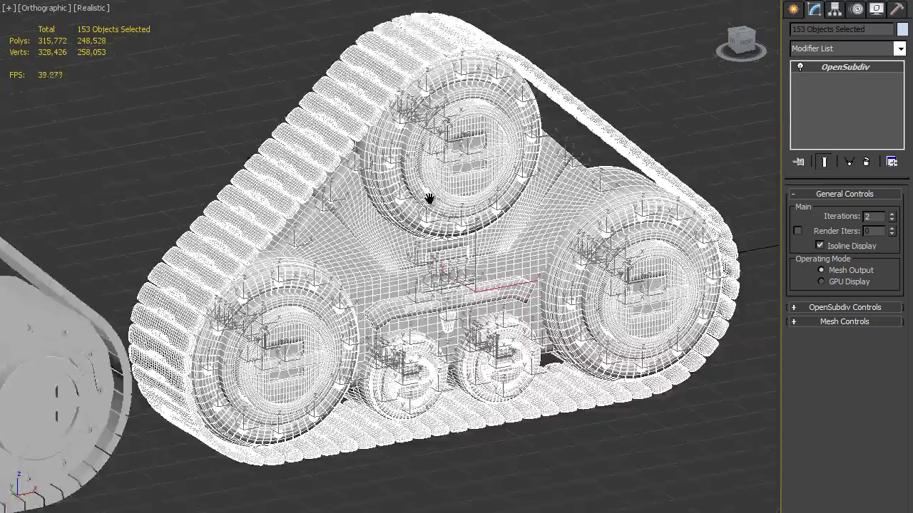
middle_click_drag(430, 198, 423, 200)
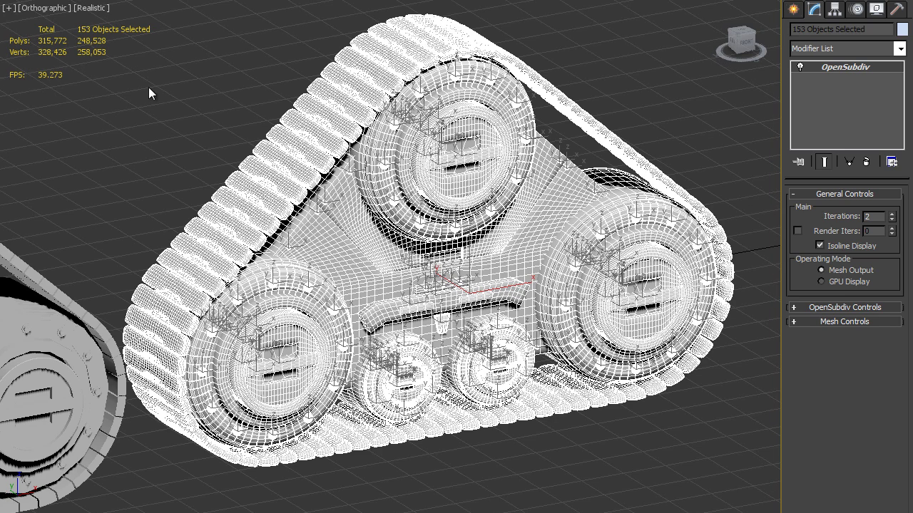
left_click(866, 161)
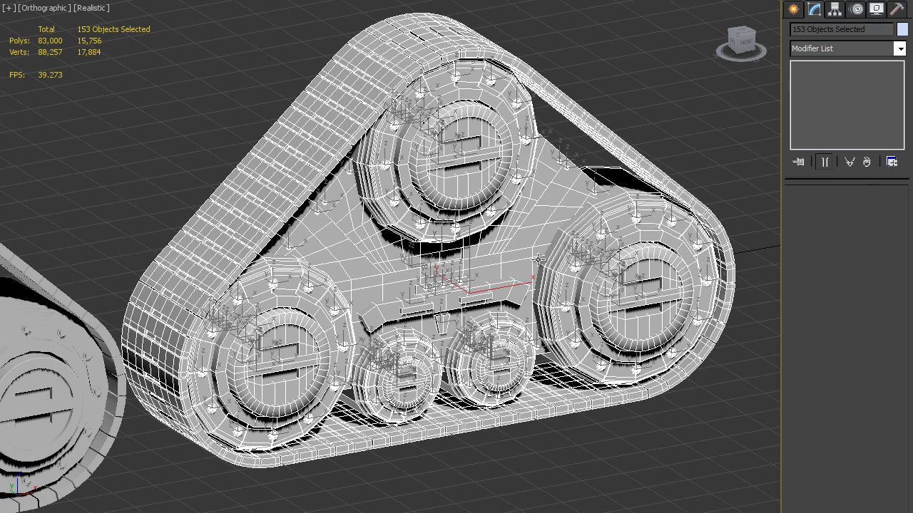
Add one shared CreaseSet modifier to all selected parts of the right track and inspect the edges that need creasing.
left_click(832, 48)
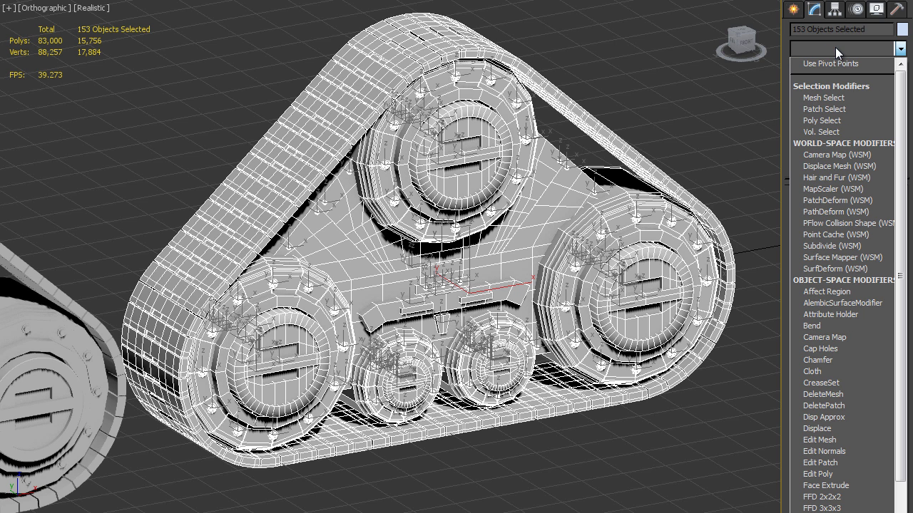
left_click(832, 383)
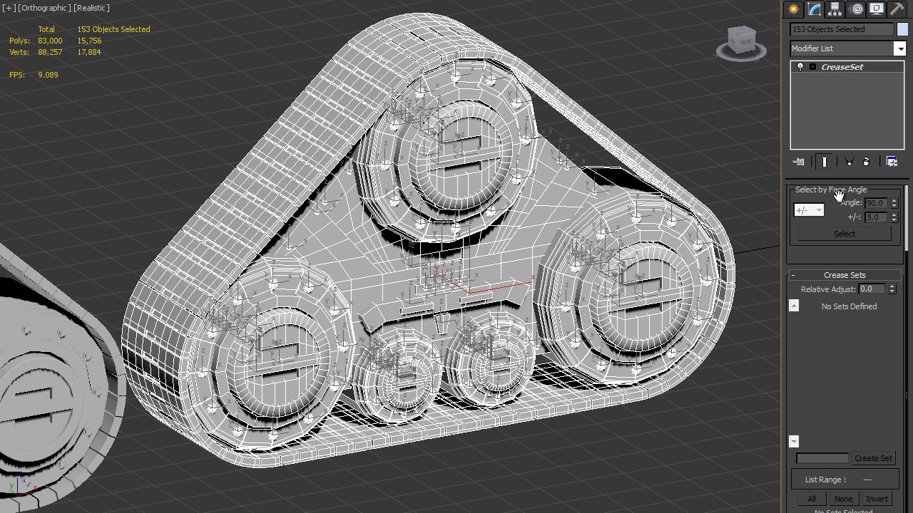
left_click_drag(834, 188, 836, 265)
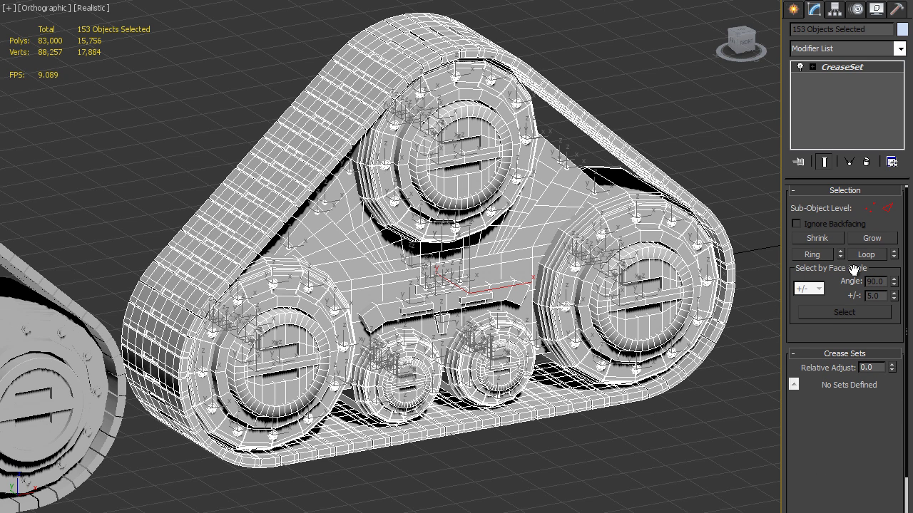
scroll(288, 216, "up", 10)
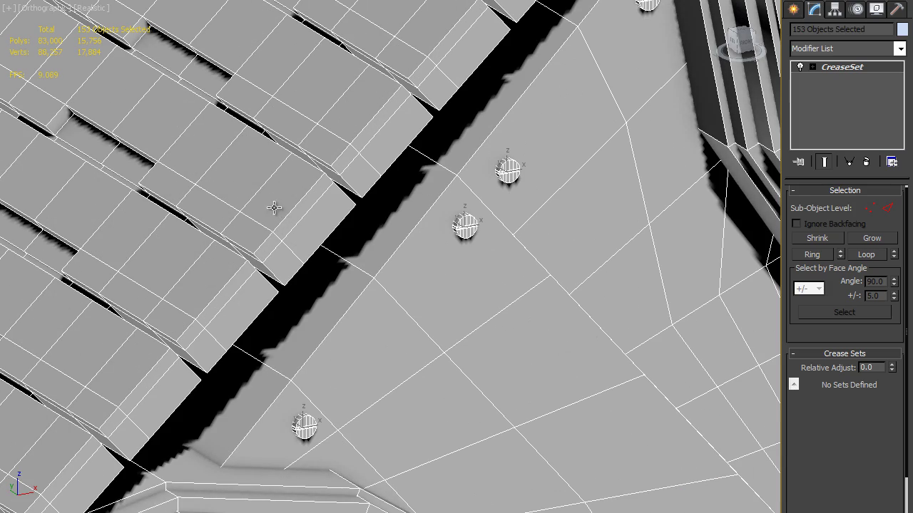
scroll(300, 228, "down", 10)
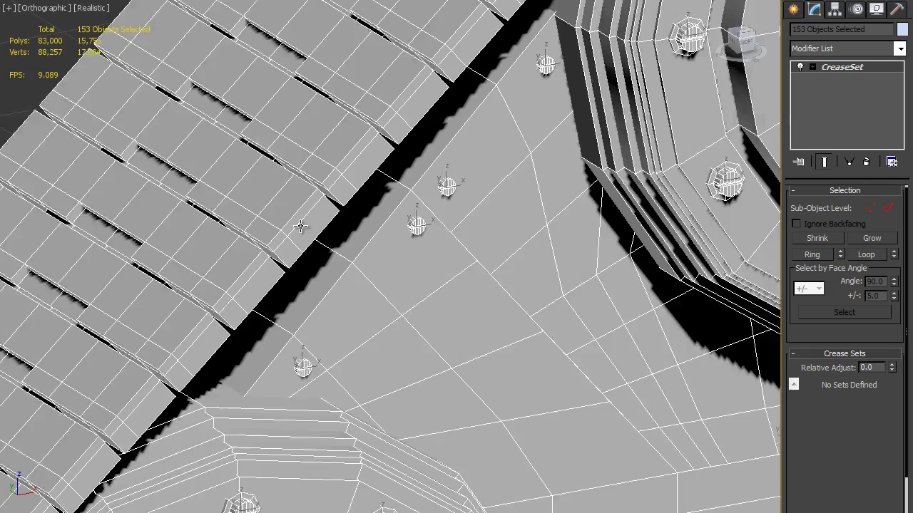
middle_click_drag(397, 230, 395, 210)
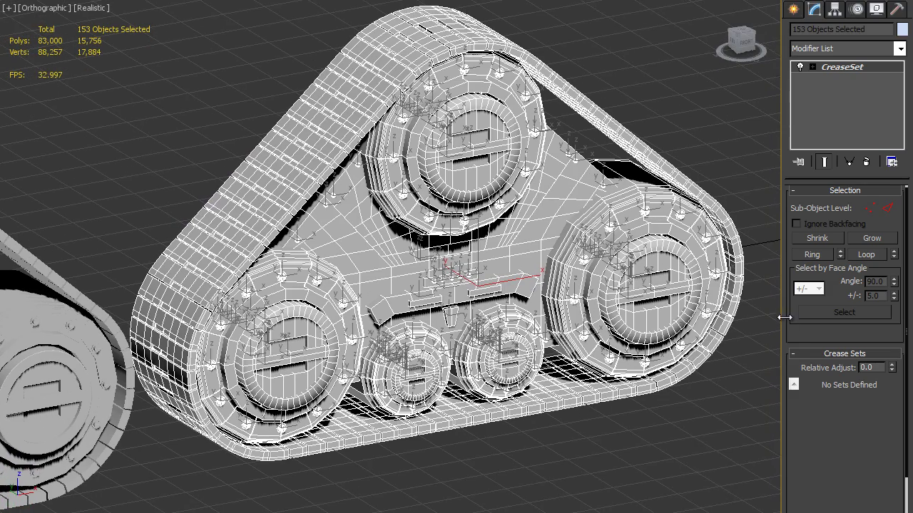
Select the right track's hard edges at edge level by face angle, using 90 with a +/- 5 tolerance, and check the selection.
left_click(887, 208)
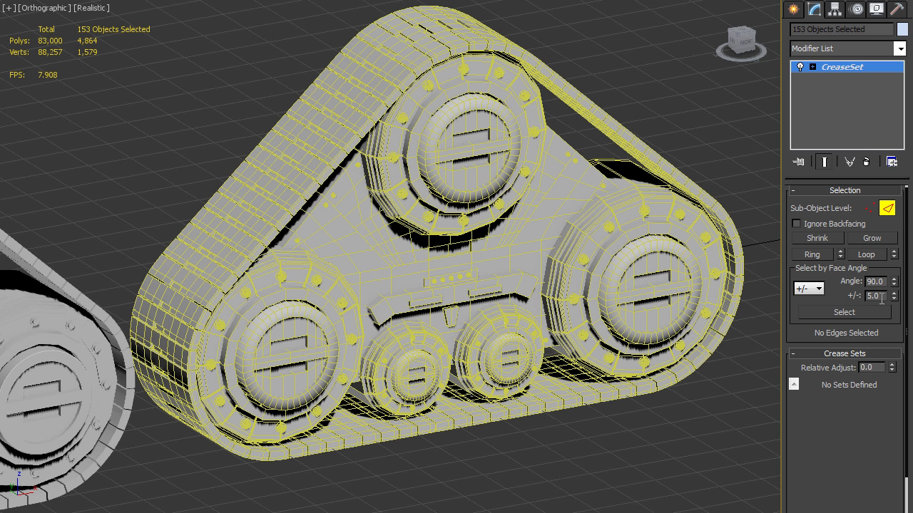
left_click(856, 313)
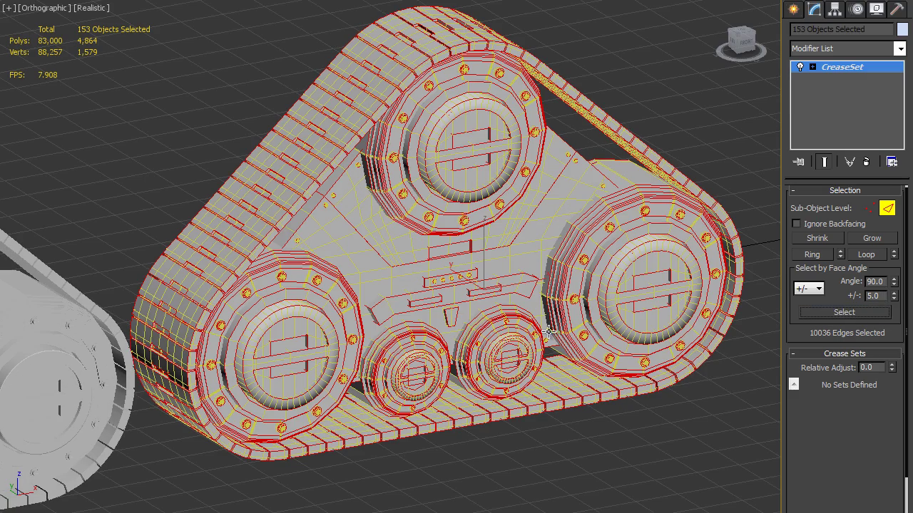
scroll(253, 229, "up", 6)
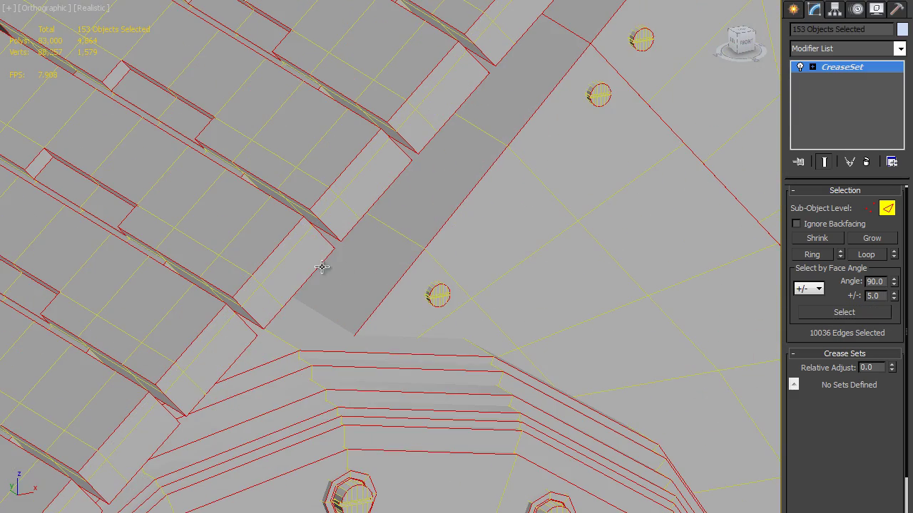
scroll(336, 266, "down", 8)
middle_click_drag(362, 341, 340, 329)
scroll(813, 321, "down", 2)
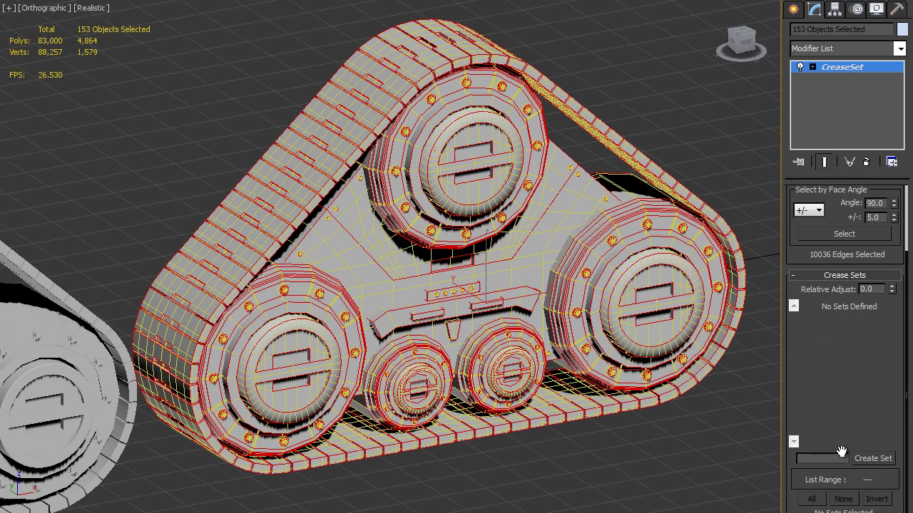
Create a crease set named Test from the right track's selected edges with a crease value of 0.3, and leave edge level.
left_click(882, 460)
left_click_drag(887, 305, 864, 305)
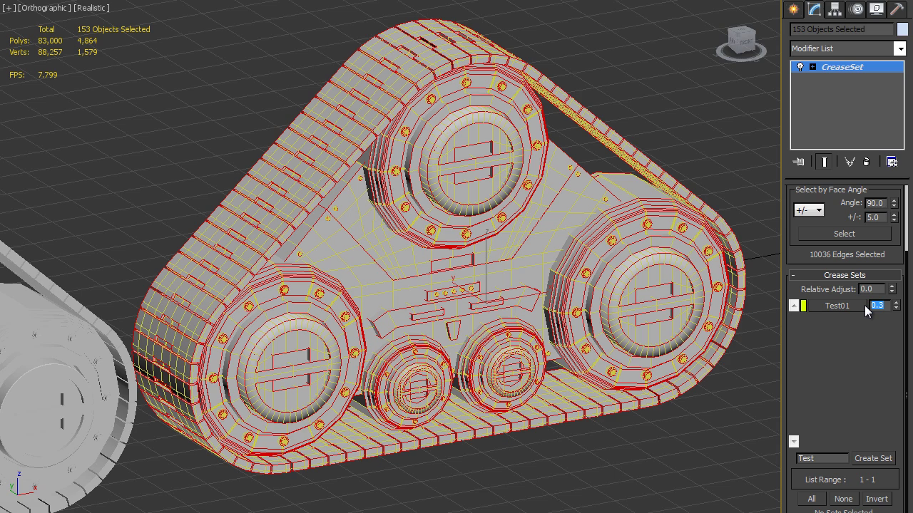
left_click(853, 67)
Add a shared OpenSubdiv modifier with 2 iterations above the CreaseSet on all parts of the right track.
left_click(862, 47)
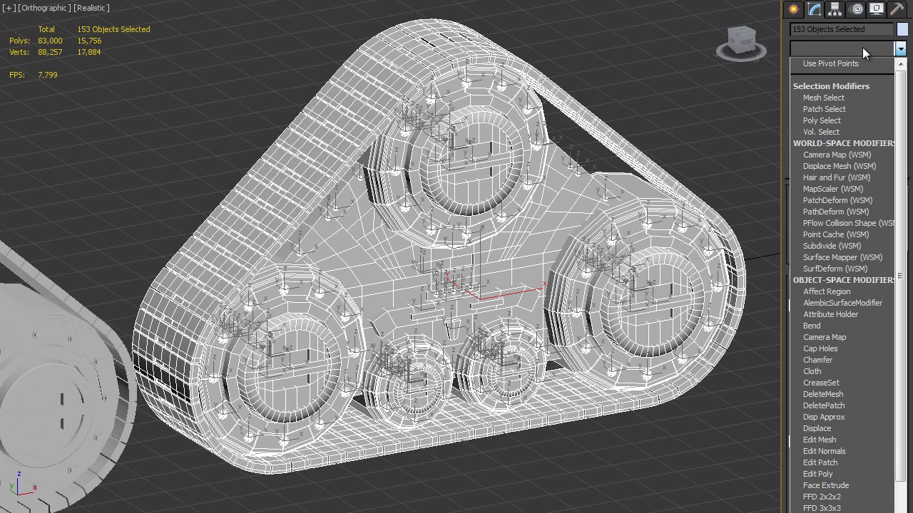
type("o")
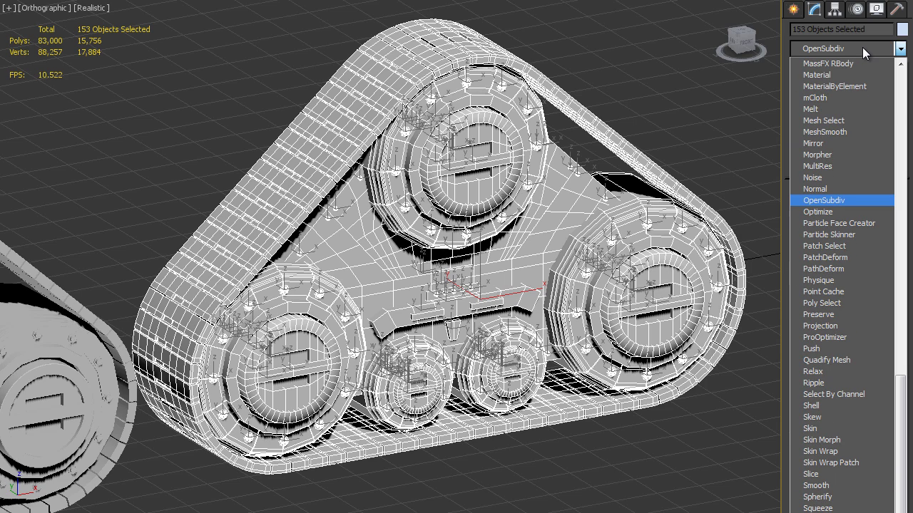
key("Return")
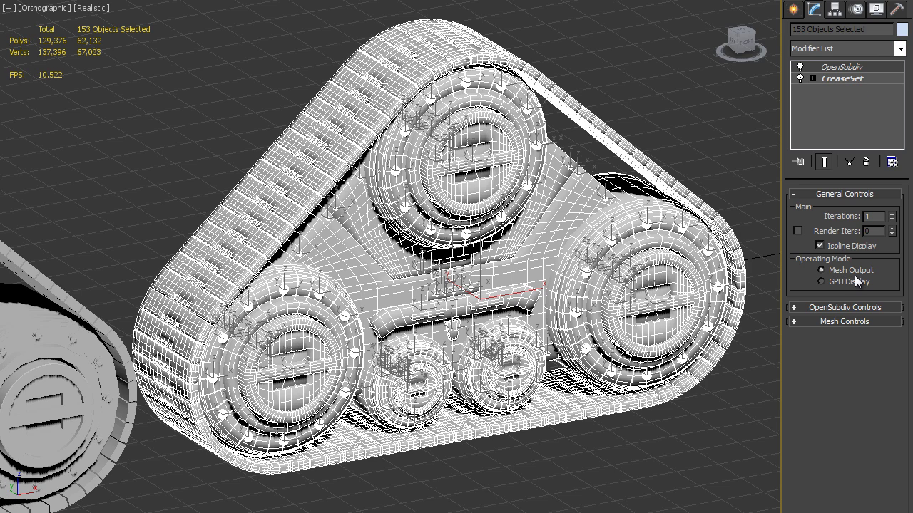
left_click(892, 213)
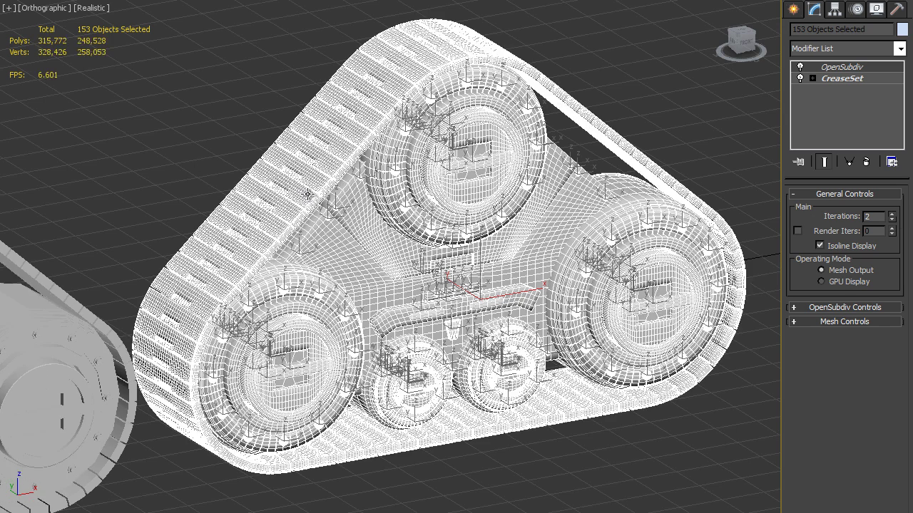
Deselect the right track and inspect the creased edges of its treads, wheels and panels.
scroll(308, 194, "up", 6)
key("F4")
scroll(291, 191, "down", 5)
key("F4")
left_click(214, 150)
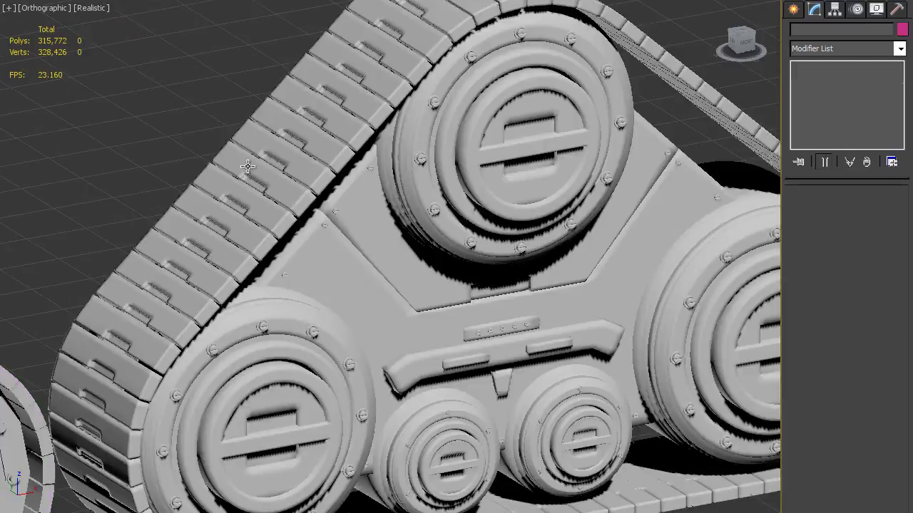
scroll(297, 200, "up", 3)
scroll(296, 203, "down", 3)
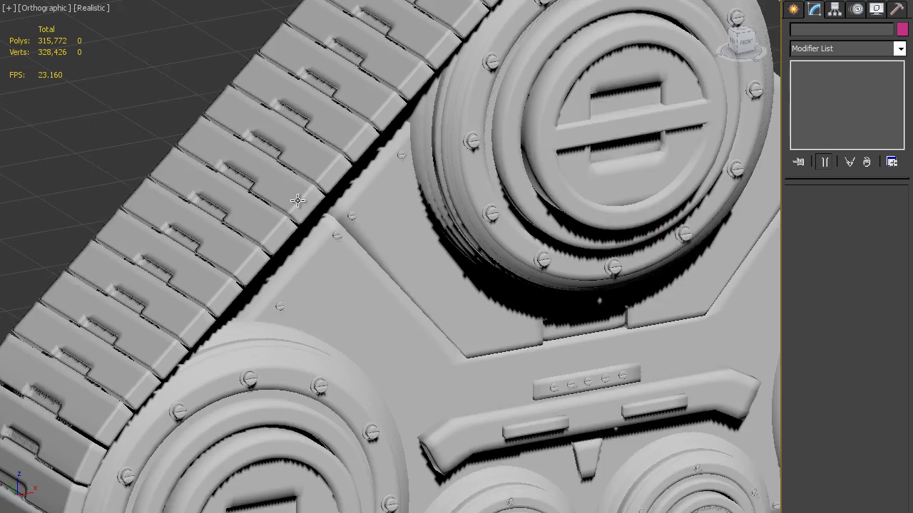
scroll(314, 187, "down", 3)
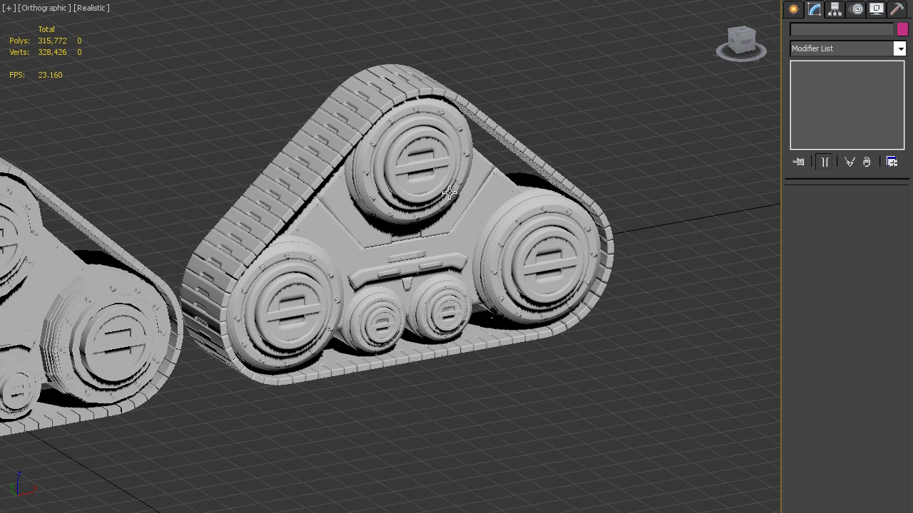
Compare the smoothed right track with the unsmoothed left track, overall and in close-up on the treads.
middle_click_drag(425, 227, 461, 236)
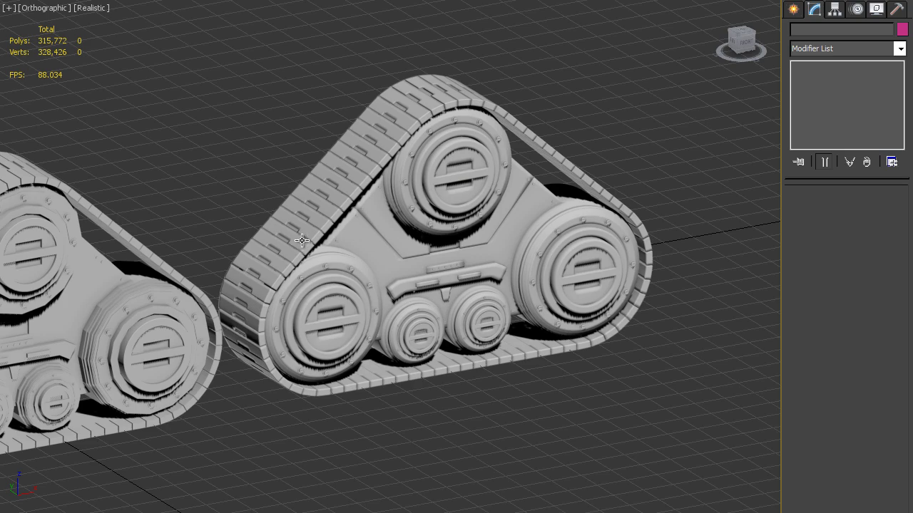
scroll(300, 245, "up", 5)
scroll(300, 245, "down", 7)
middle_click_drag(301, 245, 355, 218)
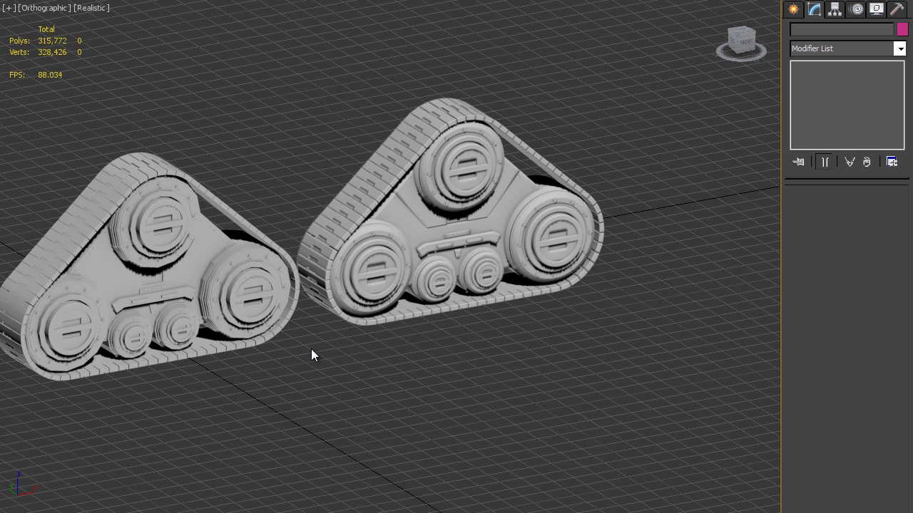
scroll(393, 175, "up", 8)
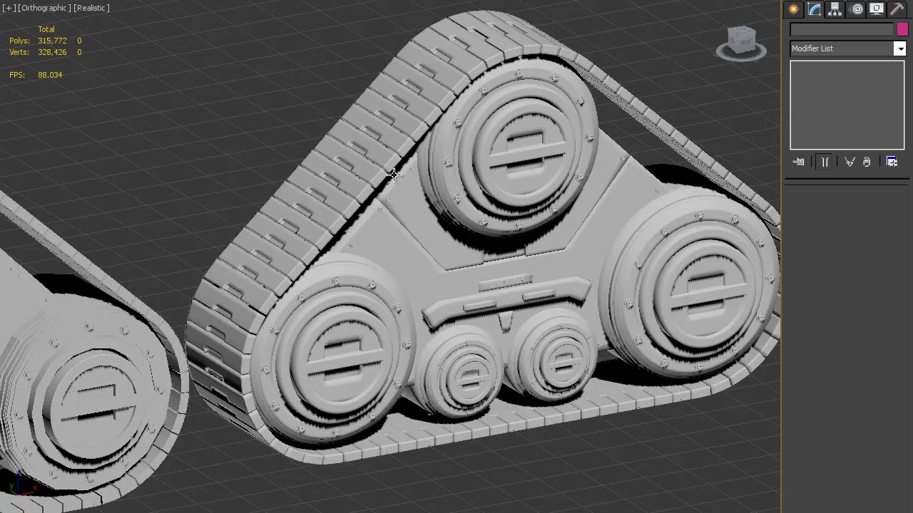
scroll(393, 175, "down", 8)
scroll(431, 102, "up", 8)
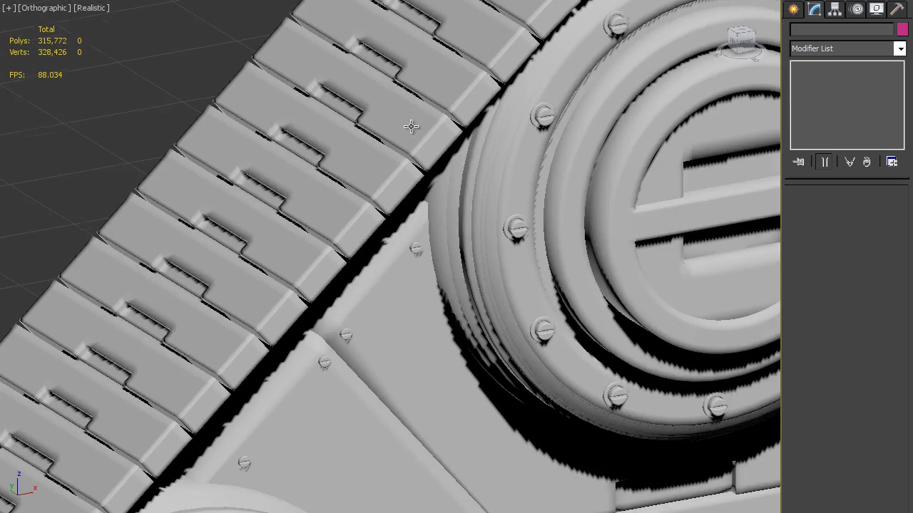
Select the right track's tread belt and body panel in turn to check their modifier stacks and subdivided meshes.
left_click(440, 131)
scroll(427, 142, "down", 5)
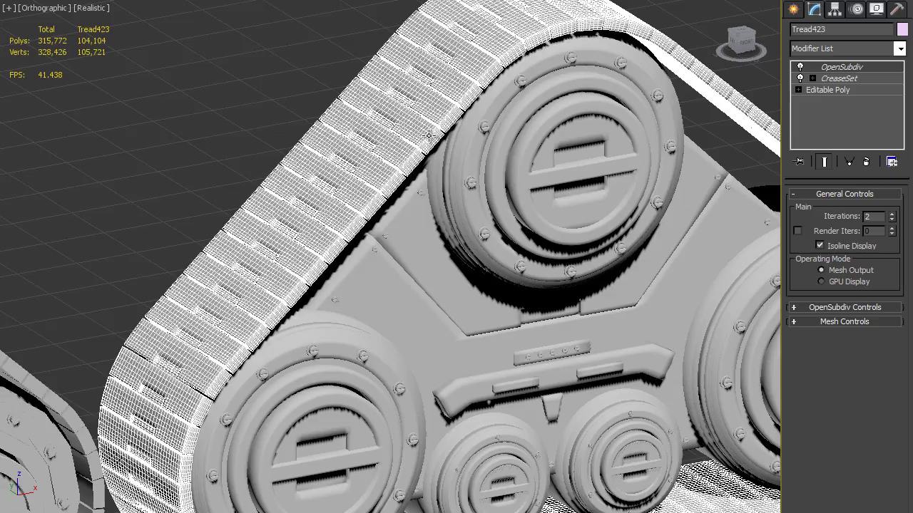
scroll(425, 160, "up", 3)
left_click(452, 189)
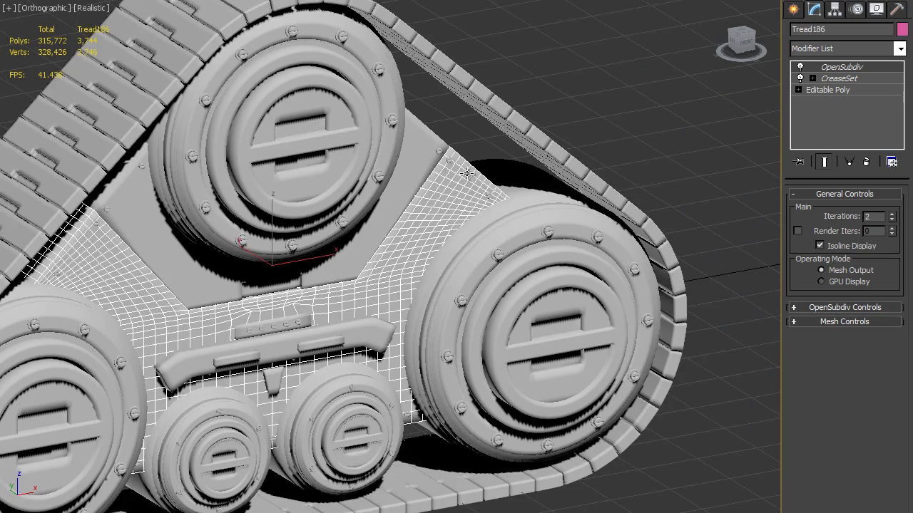
left_click(577, 84)
scroll(421, 147, "down", 5)
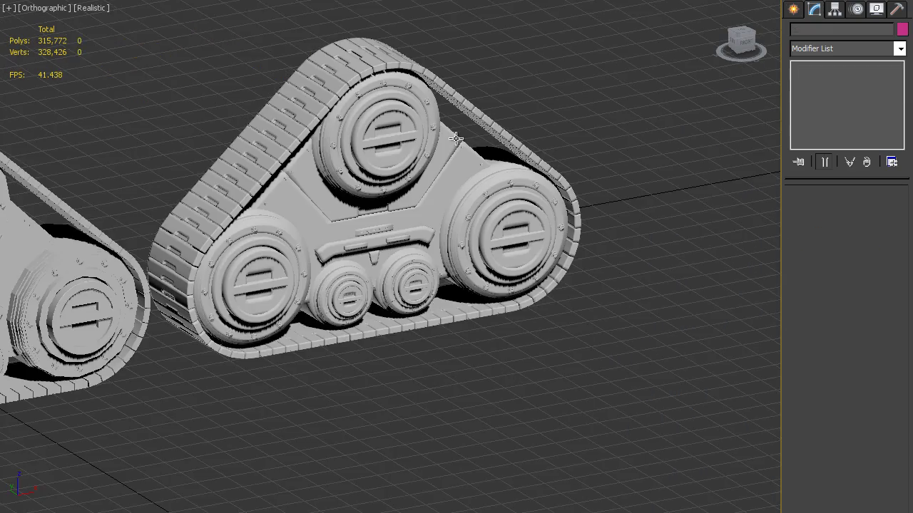
middle_click_drag(385, 145, 431, 172)
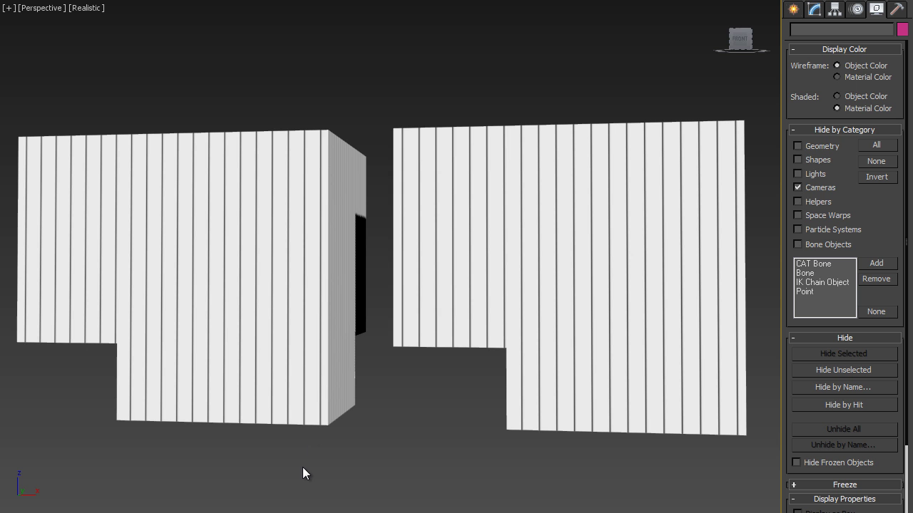
Add a TurboSmooth modifier with 2 iterations to the left striped box and inspect its texture for distortion near the inner corner.
left_click(164, 249)
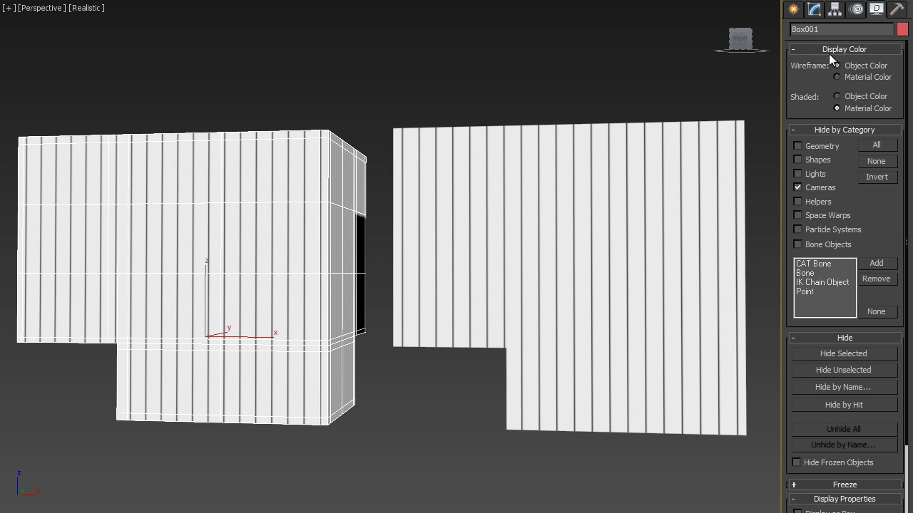
left_click(814, 9)
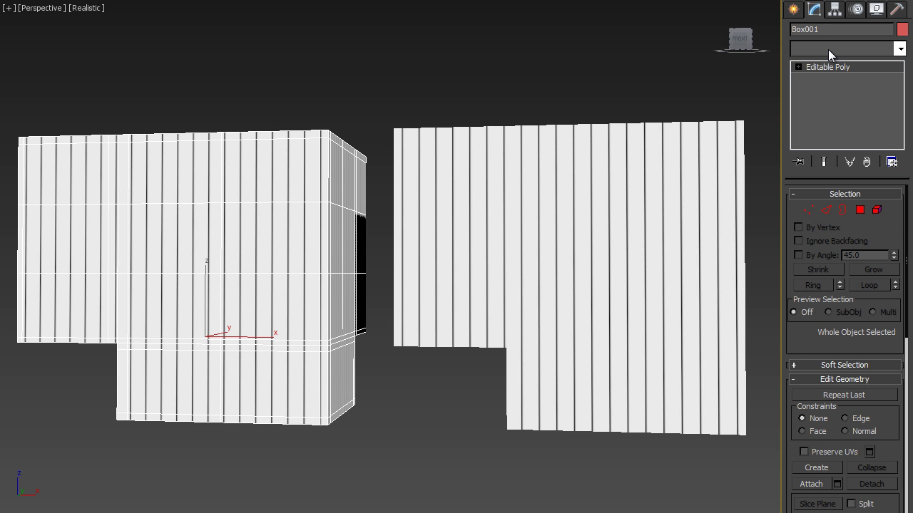
left_click(828, 49)
scroll(829, 49, "down", 5)
type("tur")
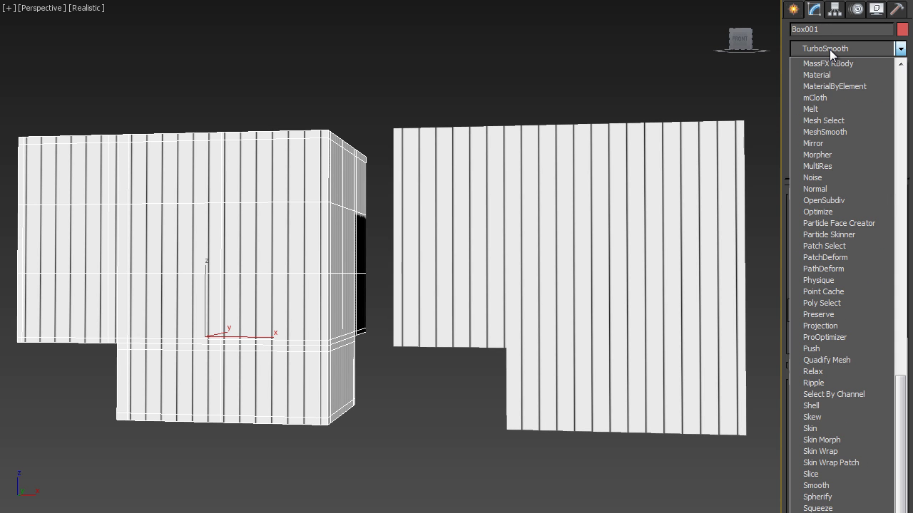
key("Return")
left_click(891, 213)
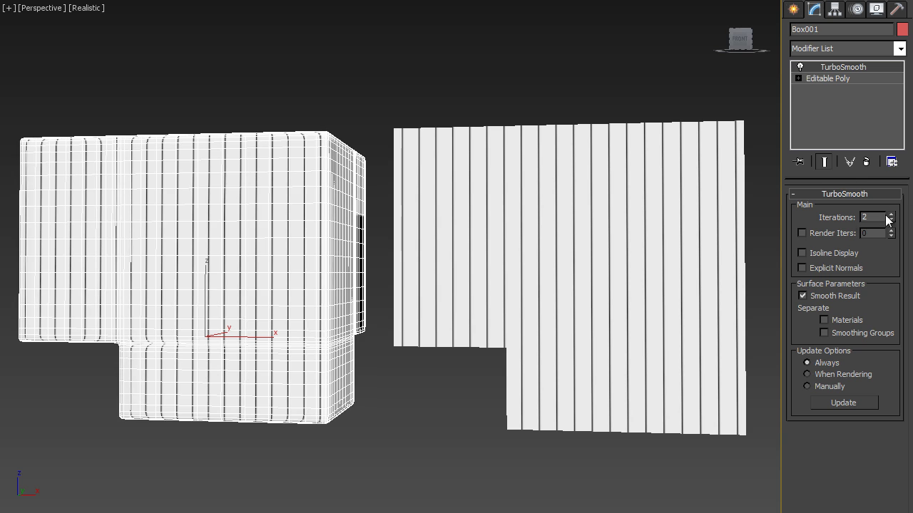
left_click(88, 497)
scroll(143, 371, "up", 3)
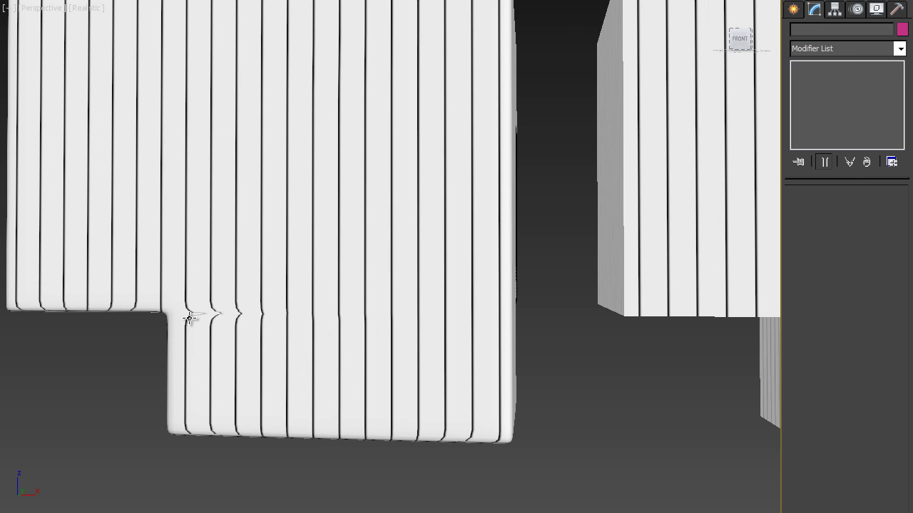
scroll(178, 313, "up", 3)
scroll(326, 311, "down", 3)
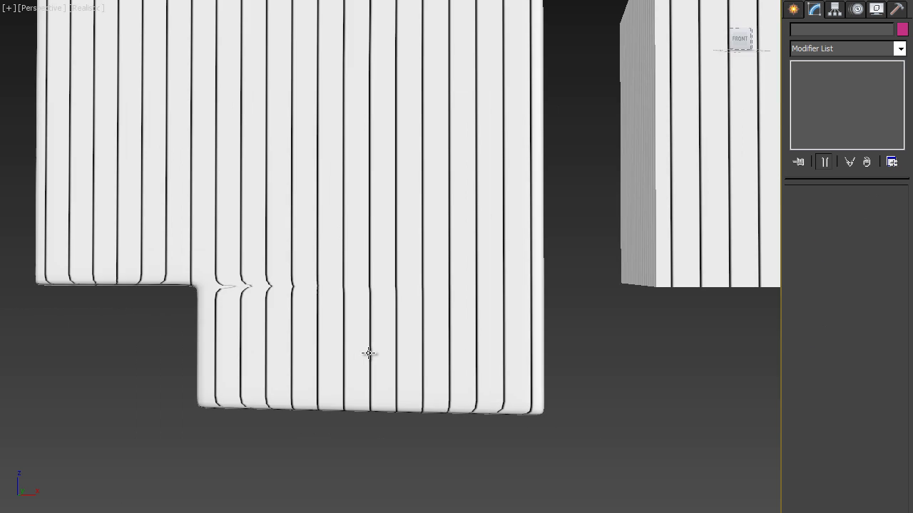
scroll(242, 314, "down", 5)
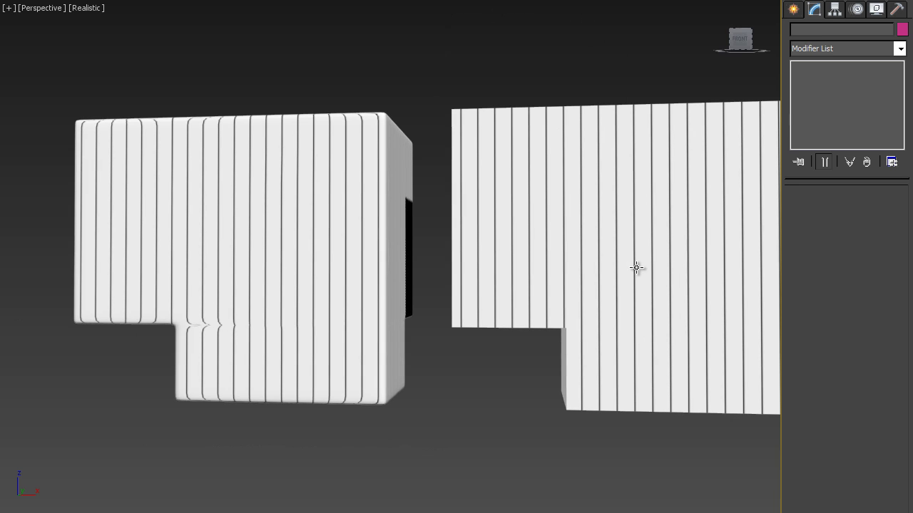
Add an OpenSubdiv modifier with 2 iterations to the right striped box and compare its texture stripes with the left box's.
left_click(626, 259)
middle_click_drag(660, 296, 570, 293)
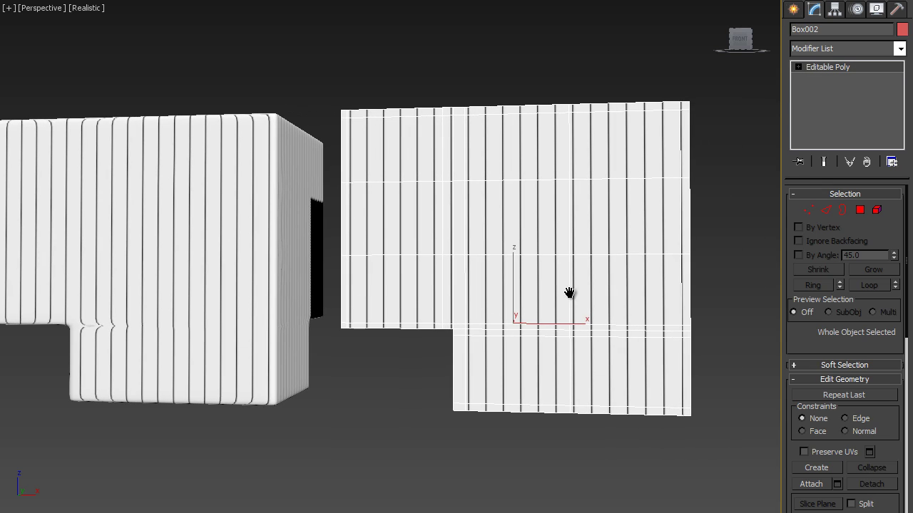
left_click(850, 48)
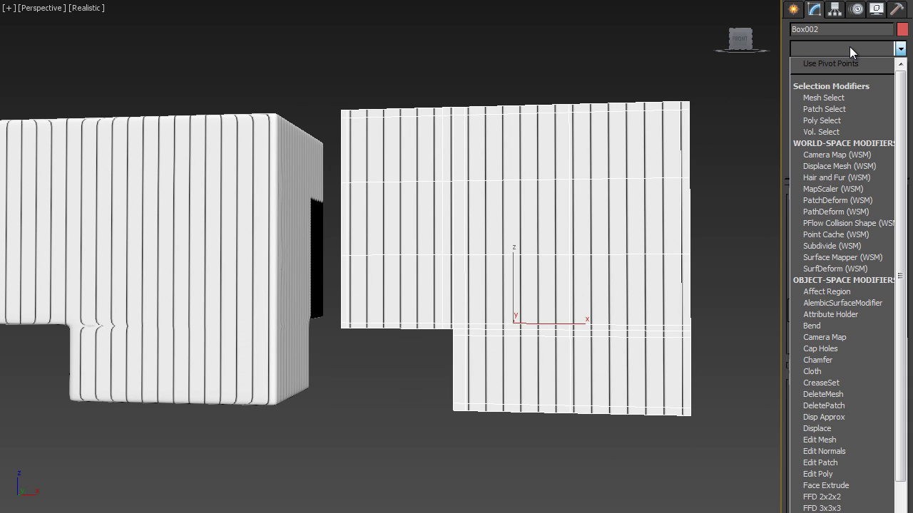
key("o")
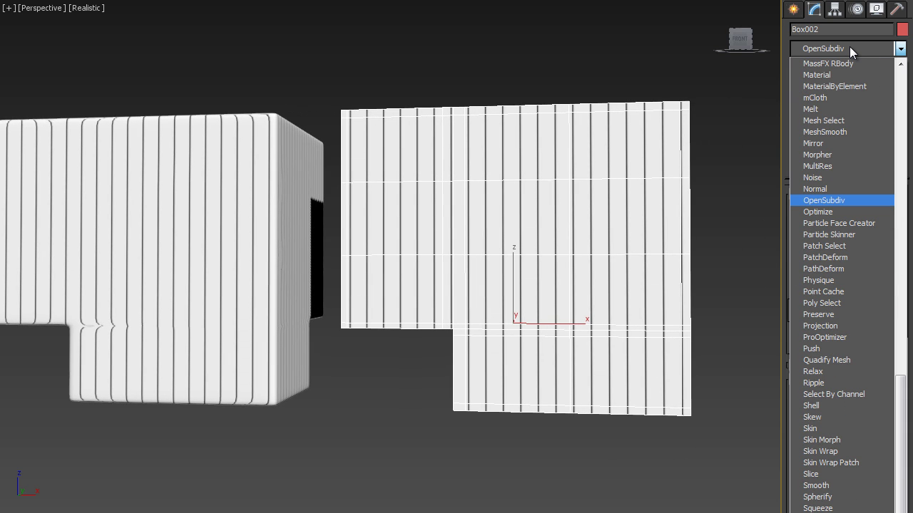
key("Return")
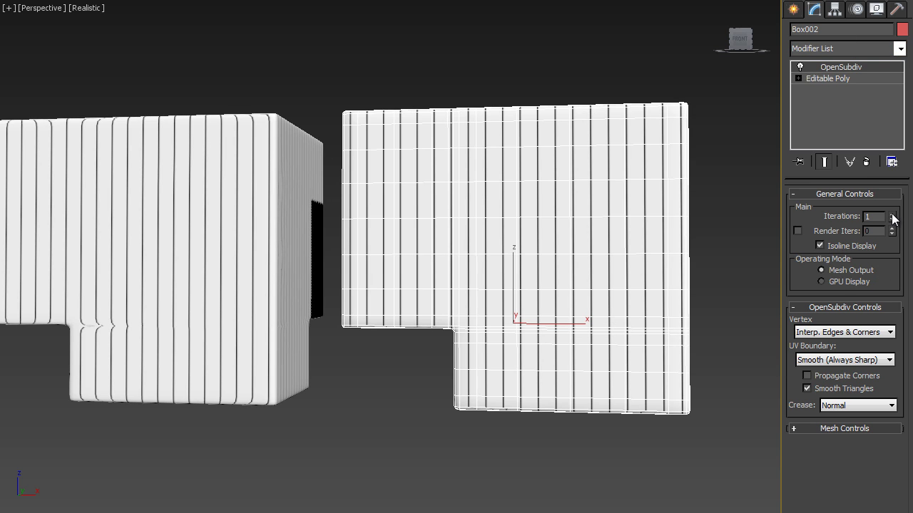
left_click(449, 367)
scroll(448, 366, "up", 5)
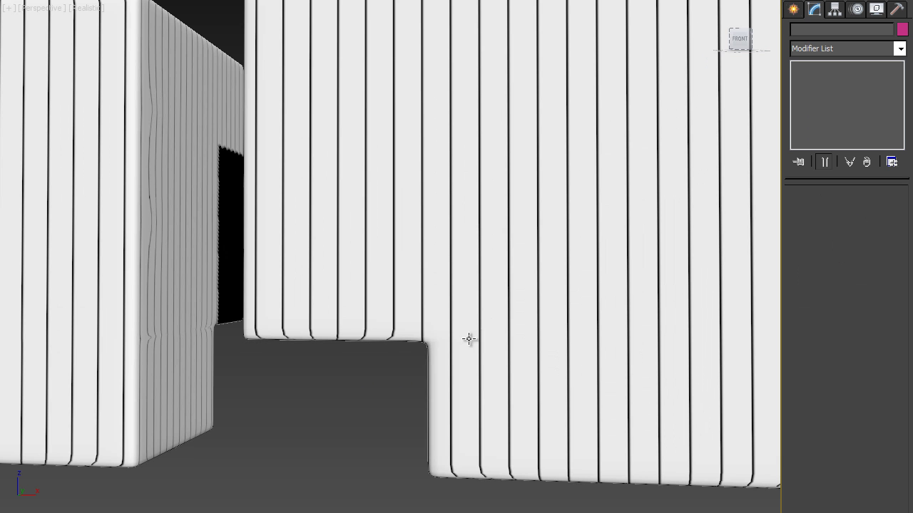
middle_click_drag(425, 346, 638, 328)
middle_click_drag(295, 316, 428, 353)
scroll(428, 352, "down", 2)
scroll(407, 345, "up", 1)
scroll(432, 342, "down", 3)
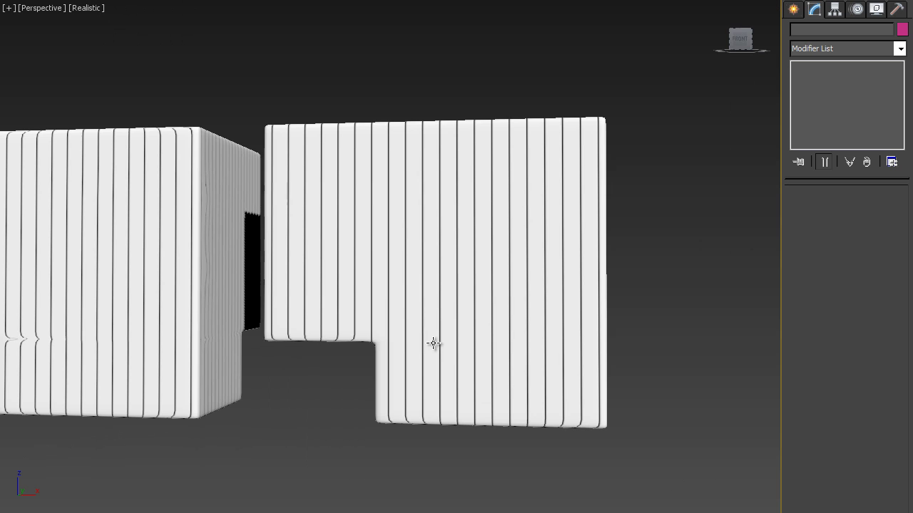
Try Bilinear (None) as the UV boundary mode of the right box's OpenSubdiv modifier and check the stripes.
left_click(444, 271)
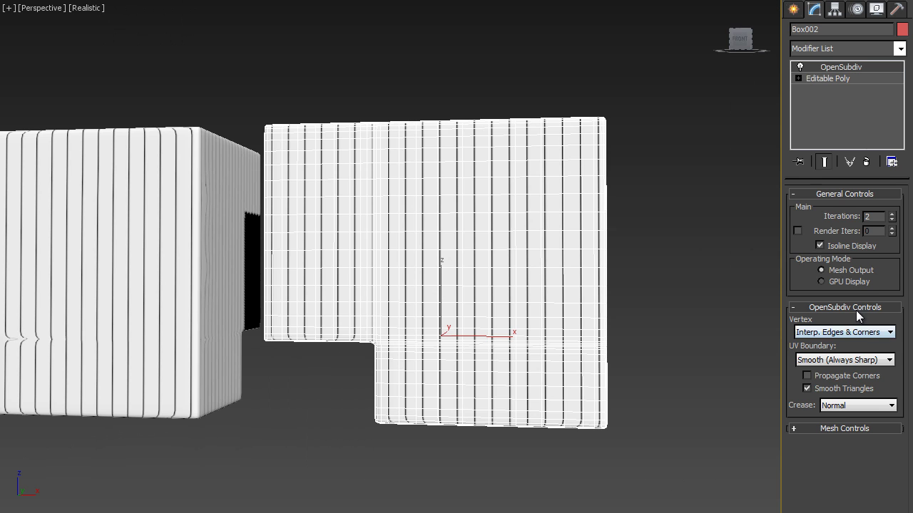
left_click(822, 360)
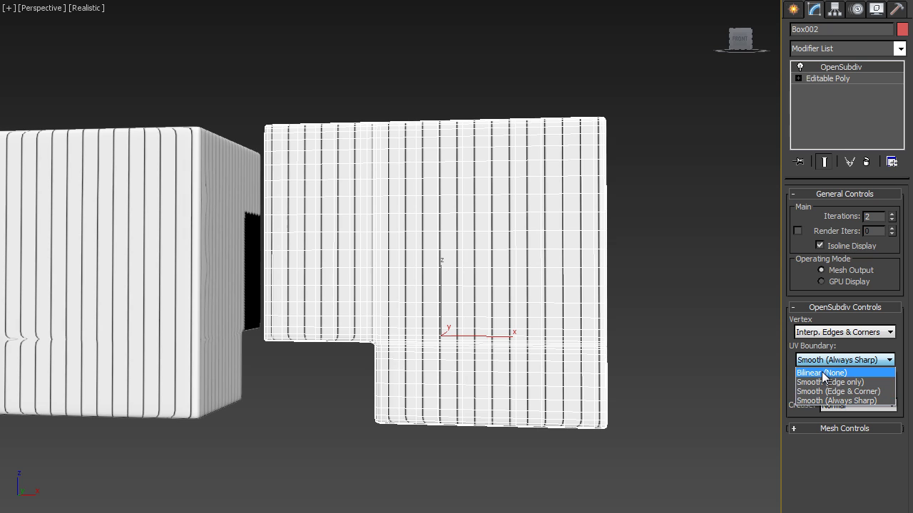
left_click(823, 373)
left_click(806, 388)
scroll(547, 367, "up", 3)
Set the right box's OpenSubdiv UV boundary to Smooth (Edge only) and inspect the stripes along its edges.
left_click(827, 360)
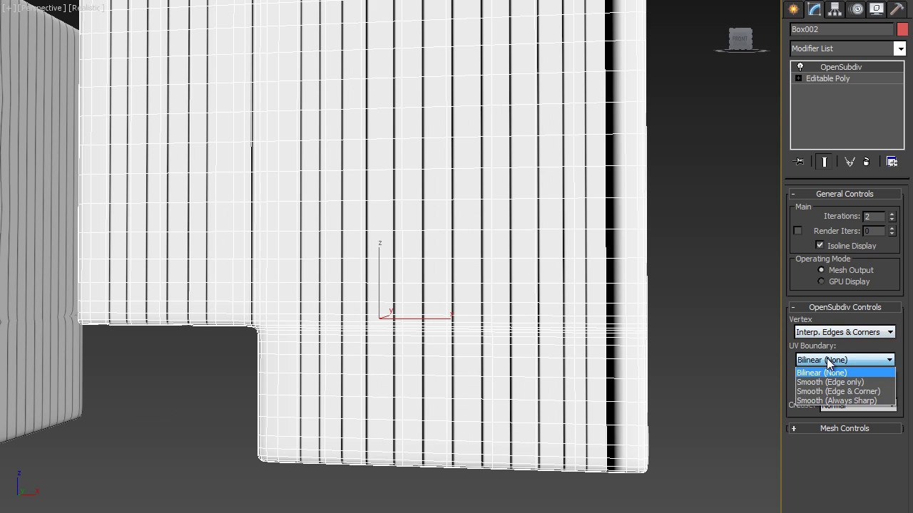
left_click(831, 385)
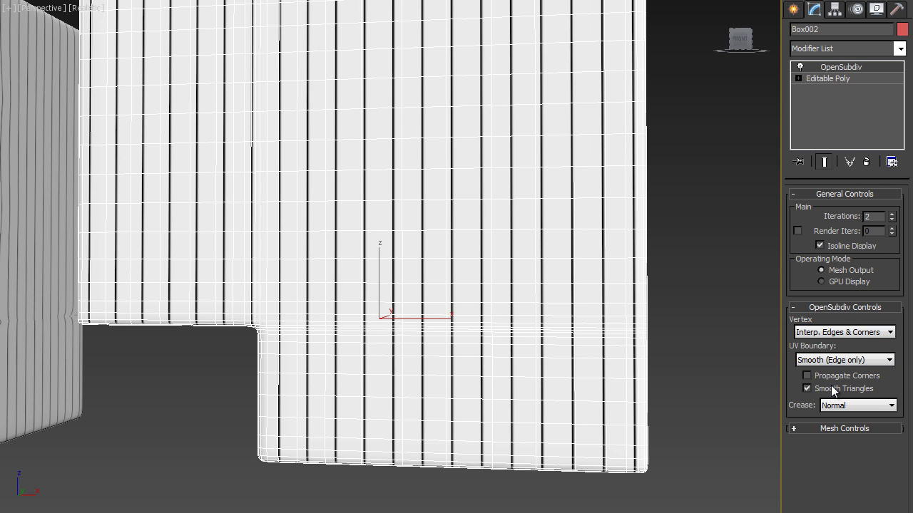
left_click(687, 410)
scroll(527, 404, "down", 5)
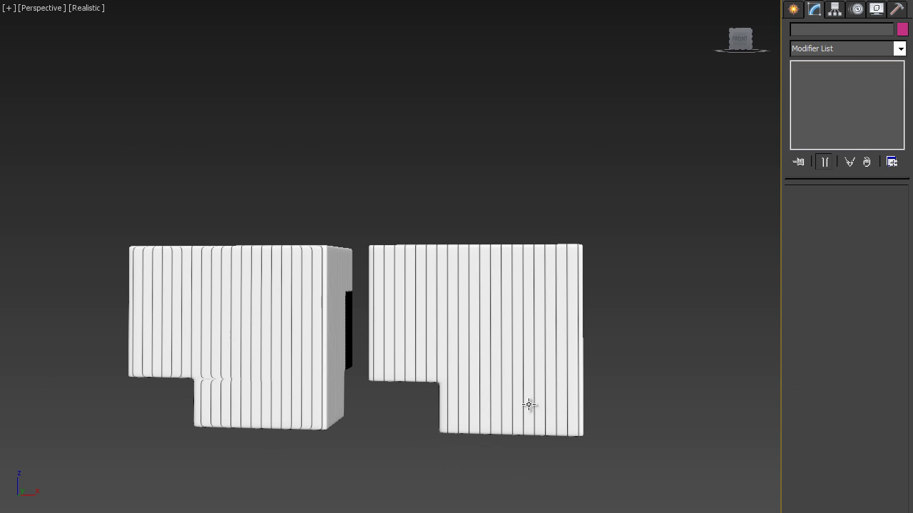
scroll(527, 404, "up", 3)
scroll(464, 440, "up", 3)
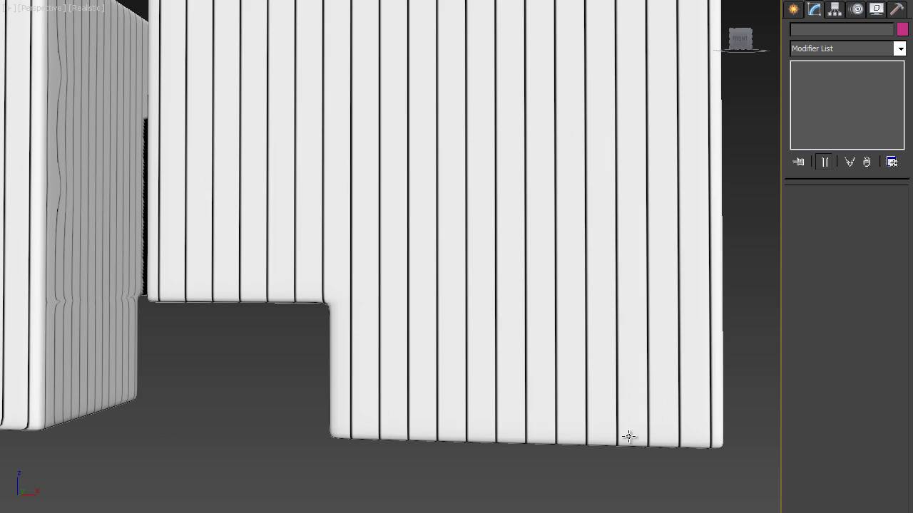
Try Smooth (Edge & Corner) as the UV boundary mode of the right striped box's OpenSubdiv modifier.
left_click(665, 243)
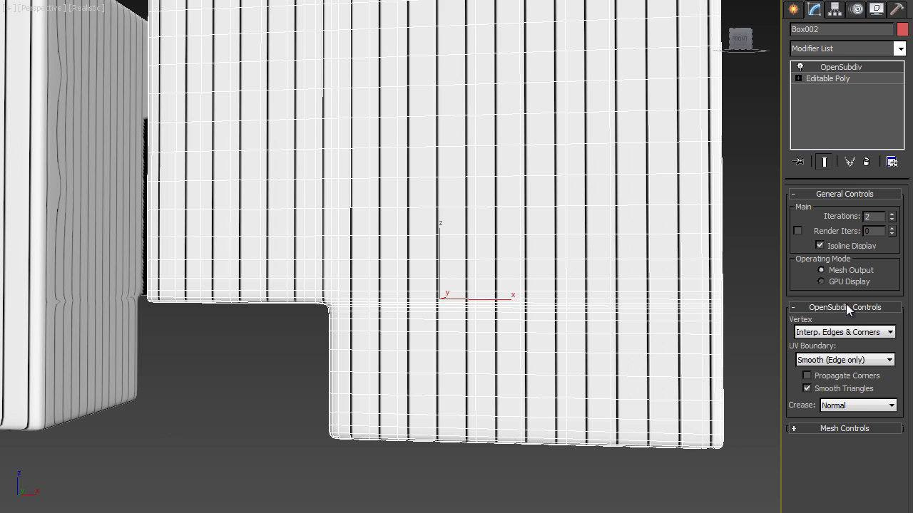
left_click(833, 363)
left_click(835, 391)
Set the right box's OpenSubdiv UV boundary to Smooth (Always Sharp) and inspect the stripe ends with the box deselected.
left_click(839, 361)
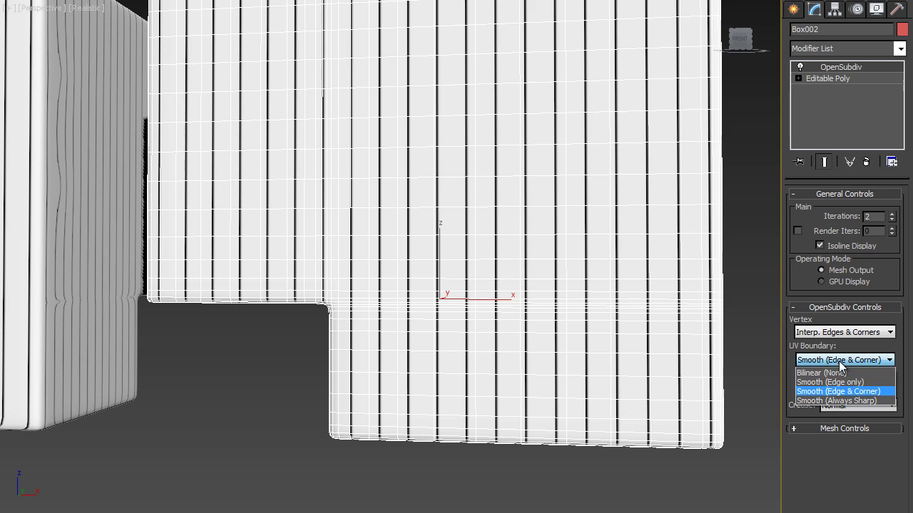
left_click(837, 401)
left_click(582, 470)
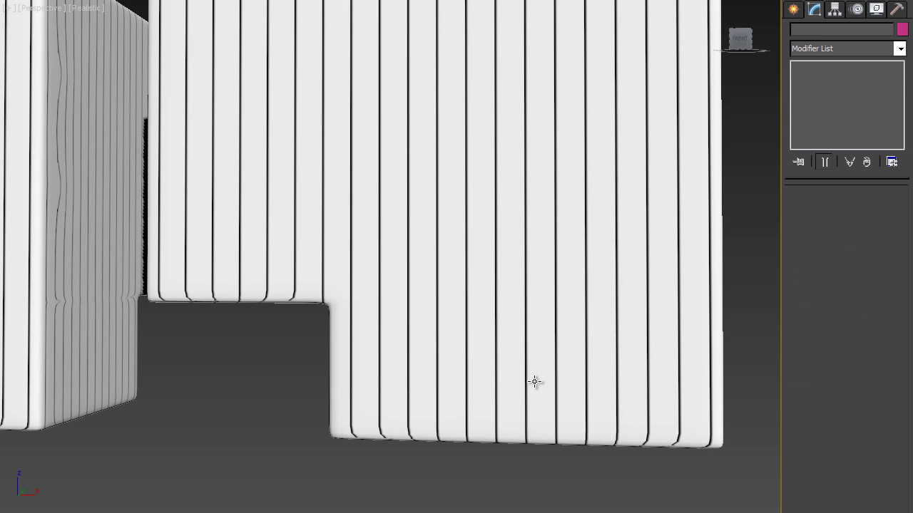
scroll(535, 382, "down", 5)
Review the right box's UV boundary options and compare both boxes' stripes around the inner corner and along the edges.
left_click(499, 293)
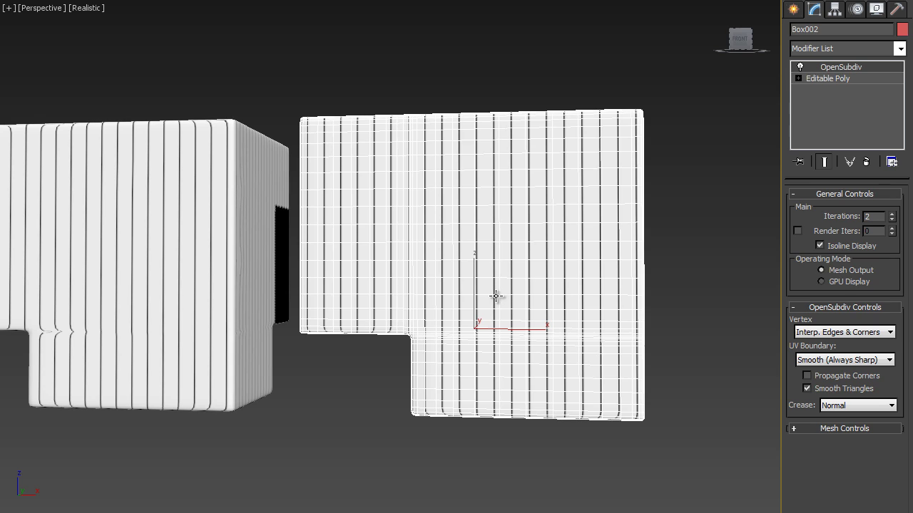
scroll(495, 297, "up", 5)
scroll(495, 299, "down", 5)
middle_click_drag(495, 300, 495, 298)
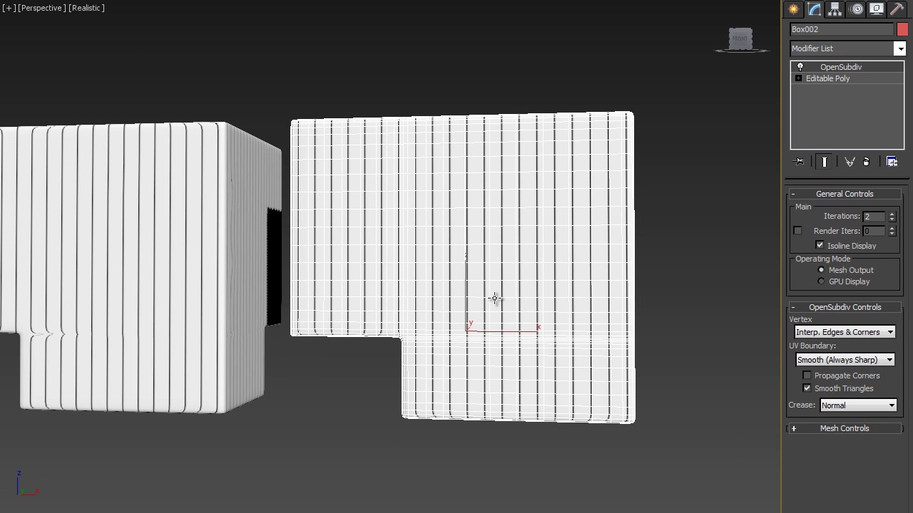
left_click(855, 364)
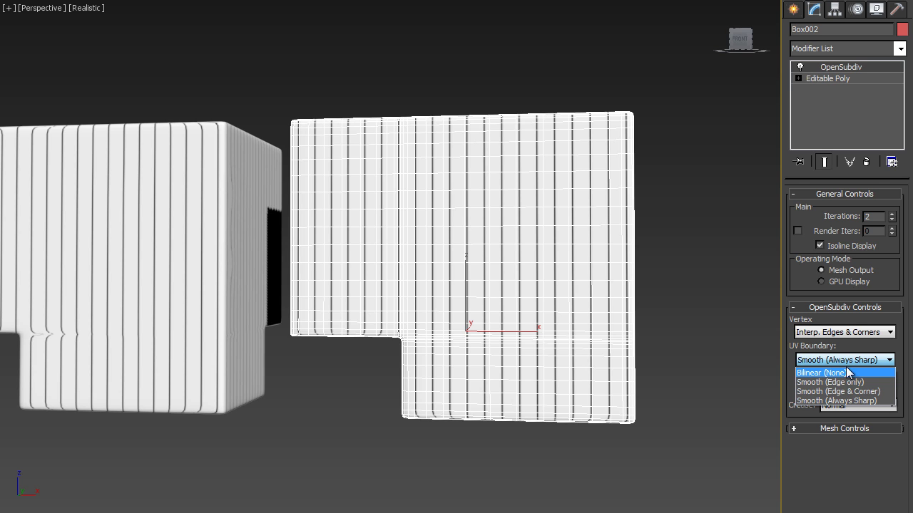
left_click(692, 362)
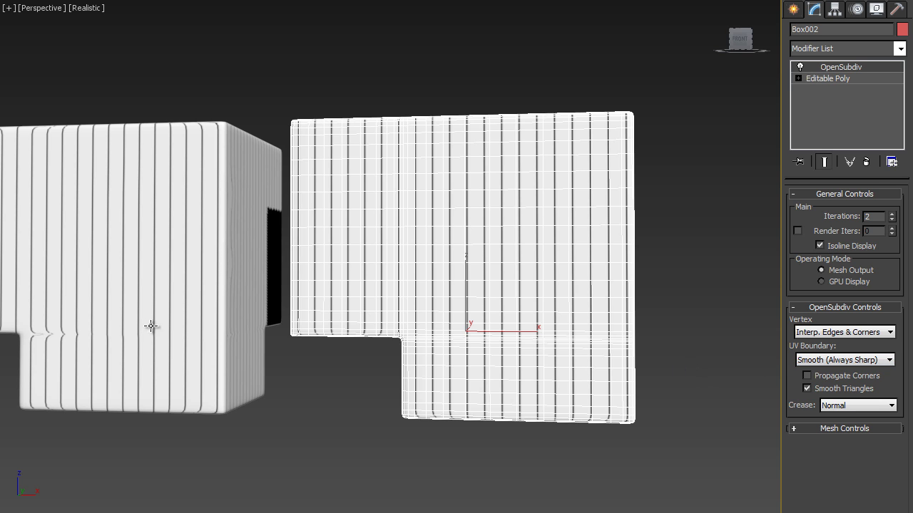
scroll(118, 340, "up", 4)
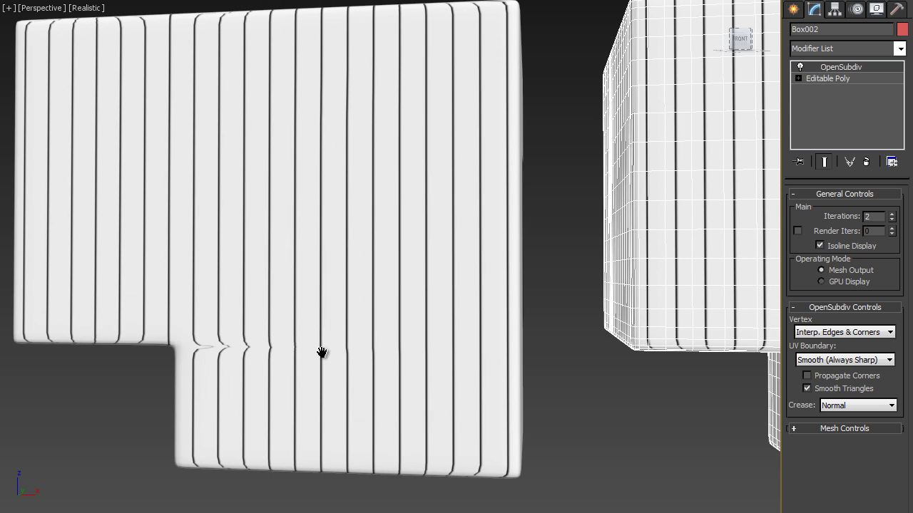
scroll(321, 352, "down", 3)
middle_click_drag(397, 346, 475, 351)
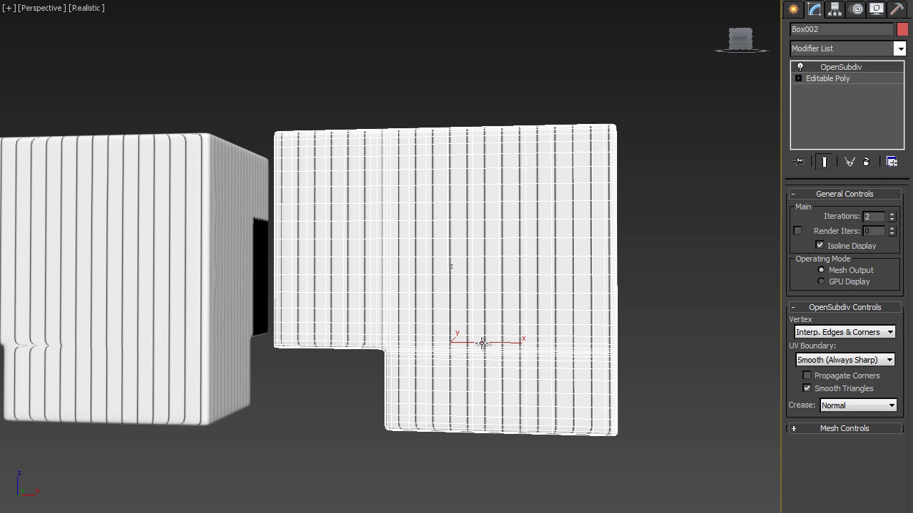
left_click(665, 309)
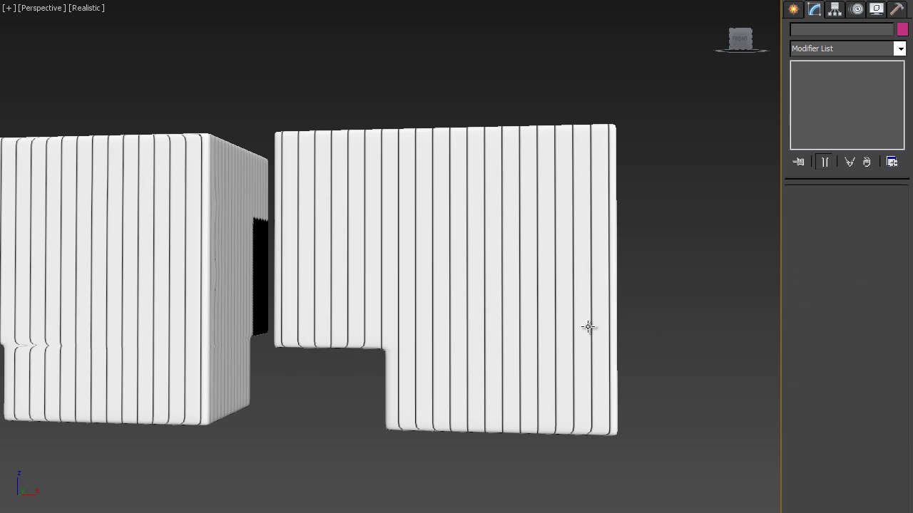